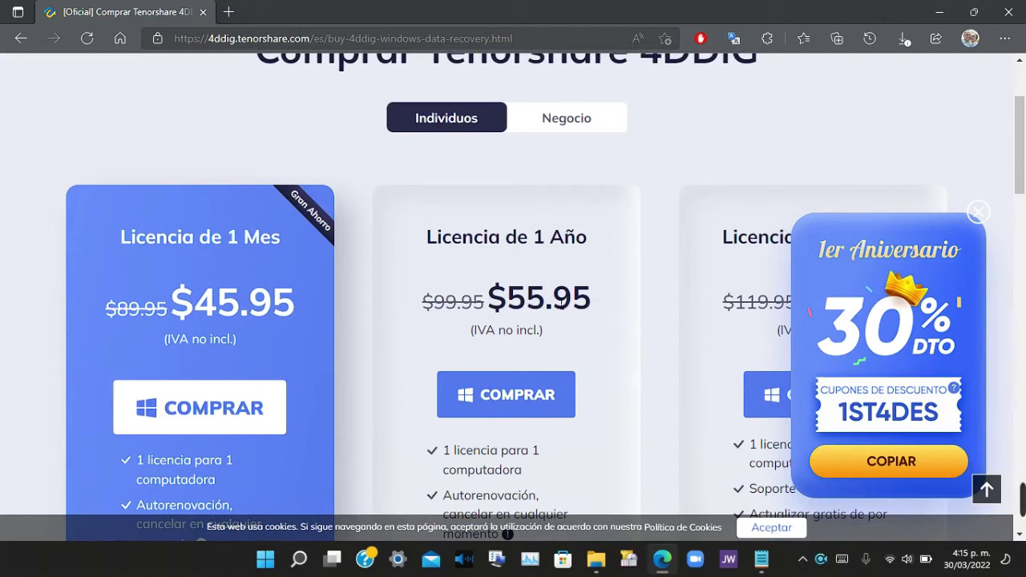
Review the individual licence plans, their prices and the discount coupon on the Tenorshare 4DDiG purchase page
scroll(562, 302, "down", 3)
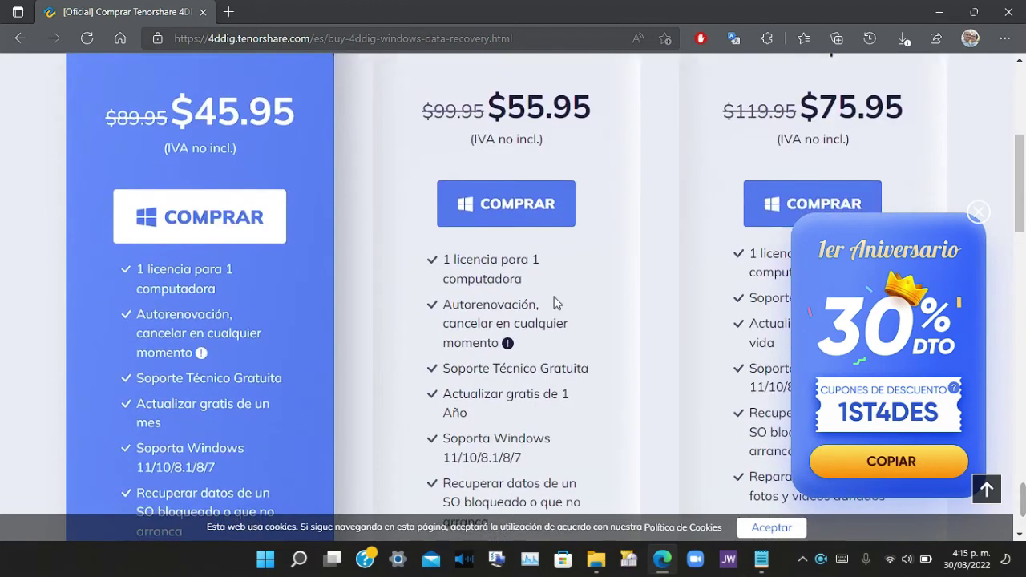
scroll(554, 301, "up", 2)
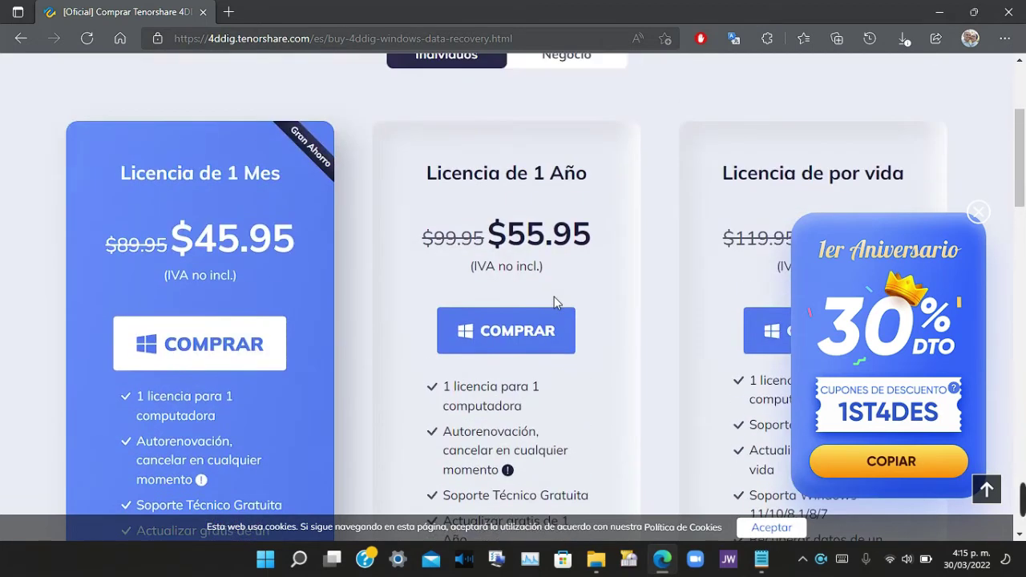
scroll(555, 303, "down", 1)
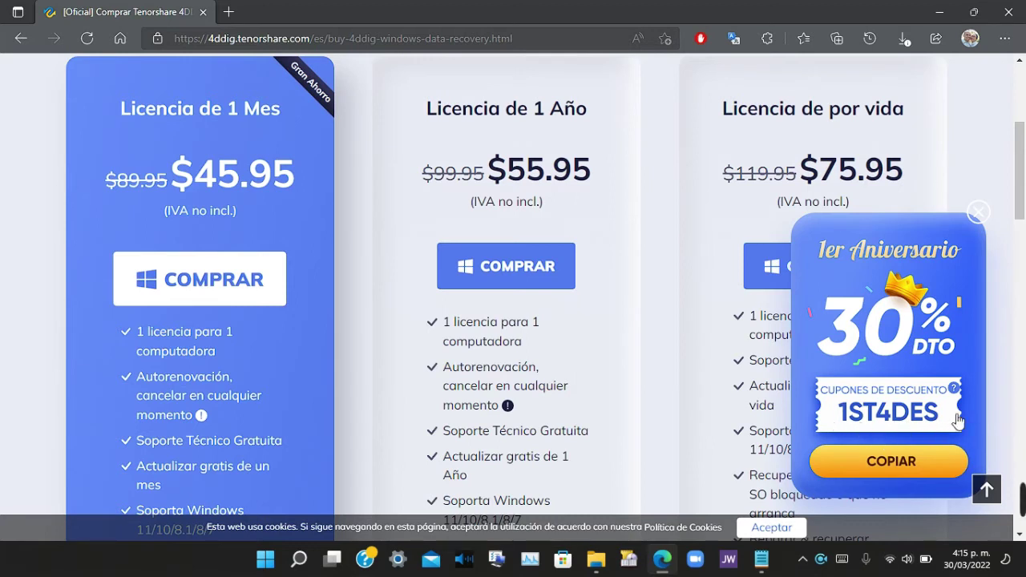
scroll(684, 329, "up", 1)
scroll(684, 332, "up", 3)
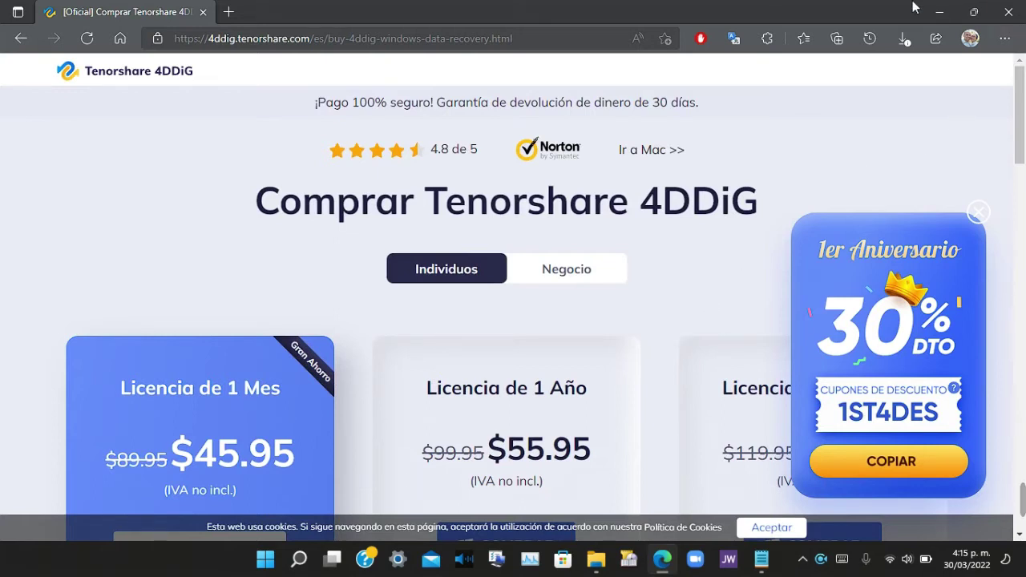
Install Tenorshare 4DDiG from the installer on the desktop and launch the program
left_click(939, 12)
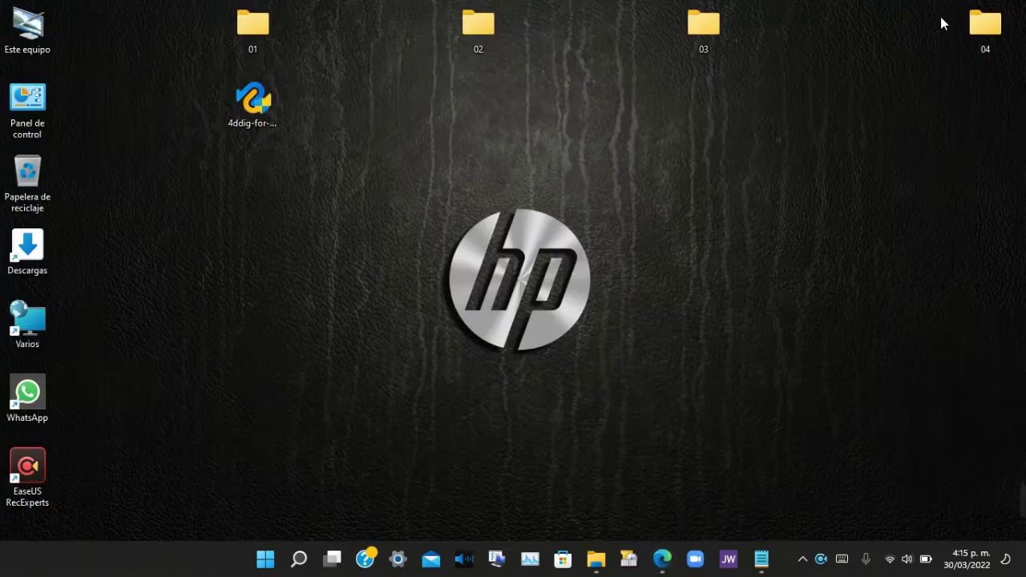
left_click(276, 104)
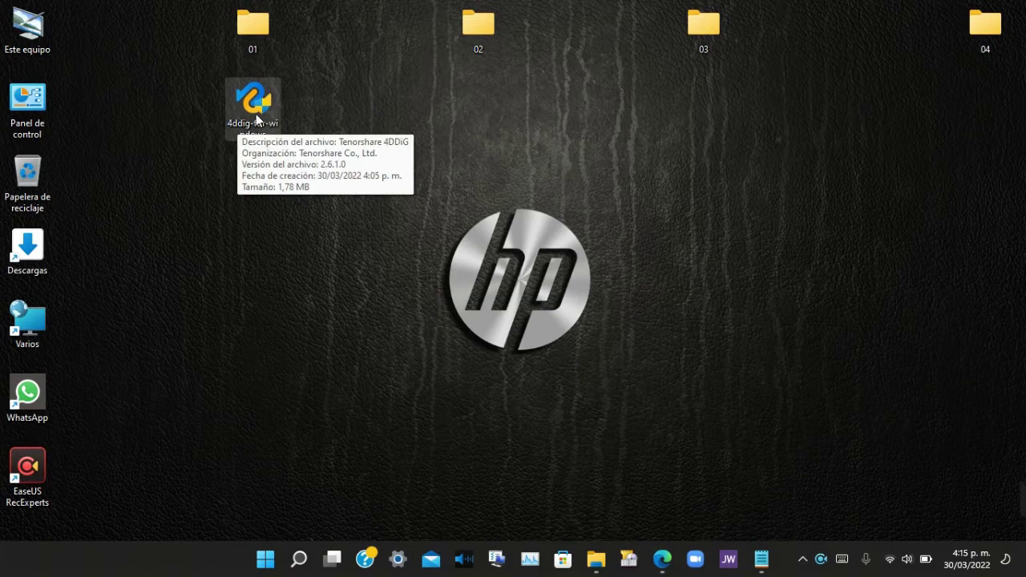
double_click(256, 114)
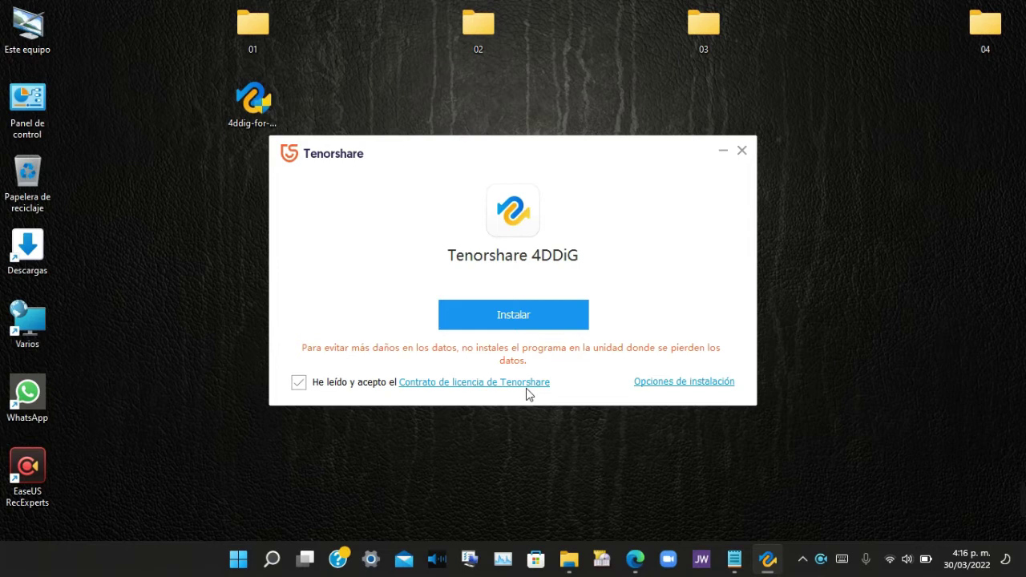
left_click(541, 323)
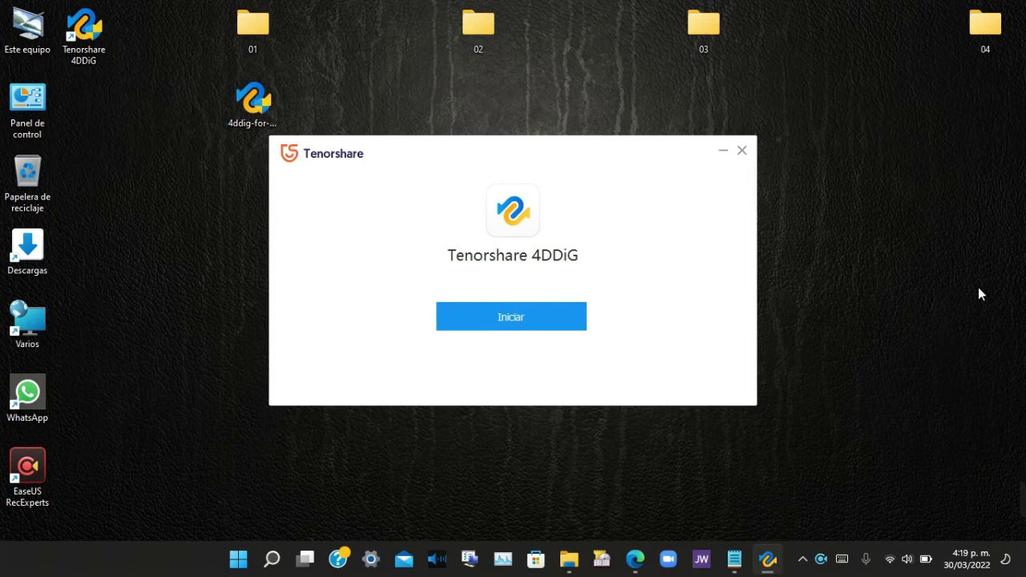
left_click(514, 319)
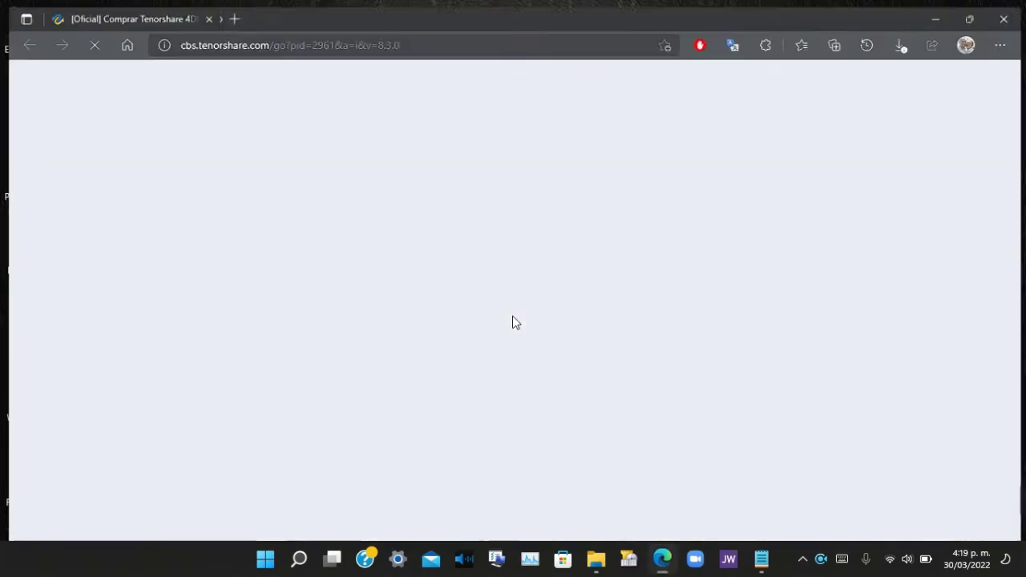
left_click(345, 38)
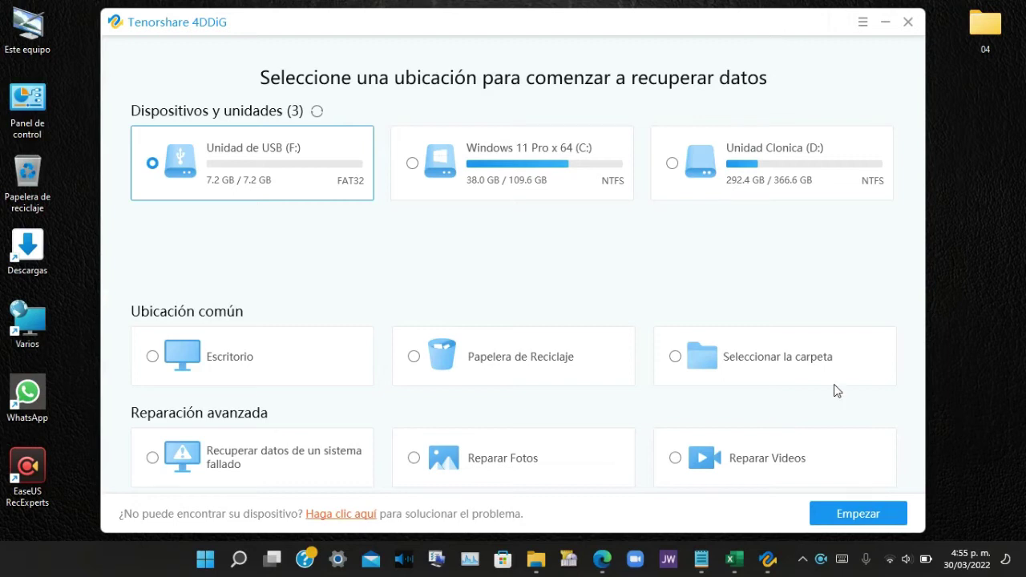
Select in turn the recovery drives Windows 11 Pro x 64 (C:), Unidad Clonica (D:) and Unidad de USB (F:)
left_click(574, 136)
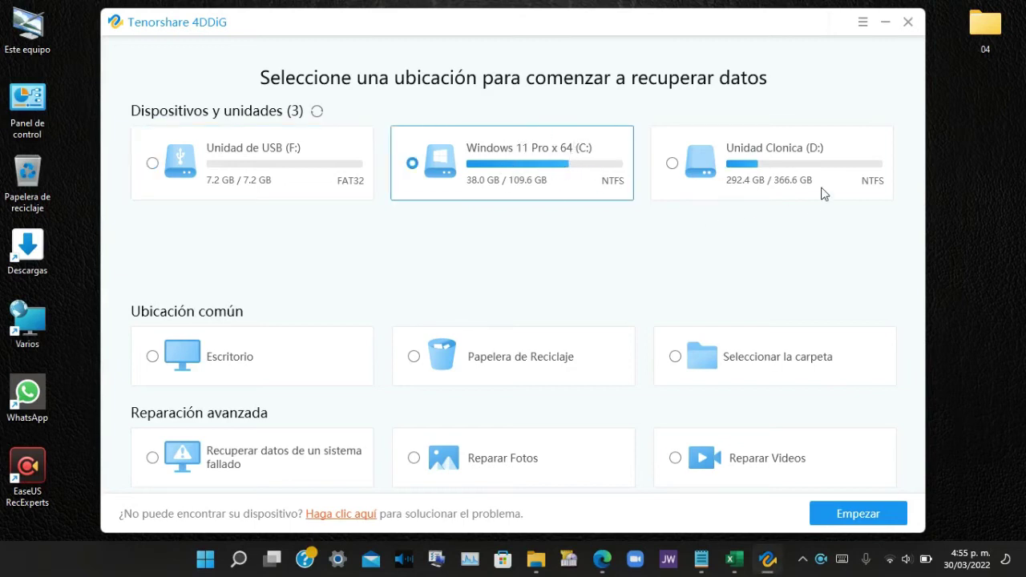
left_click(777, 157)
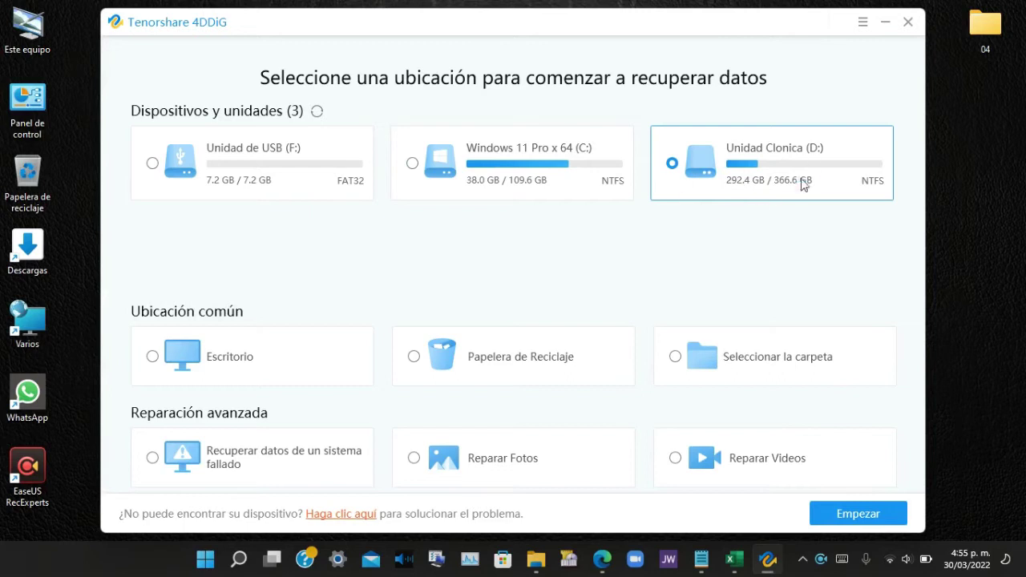
left_click(281, 157)
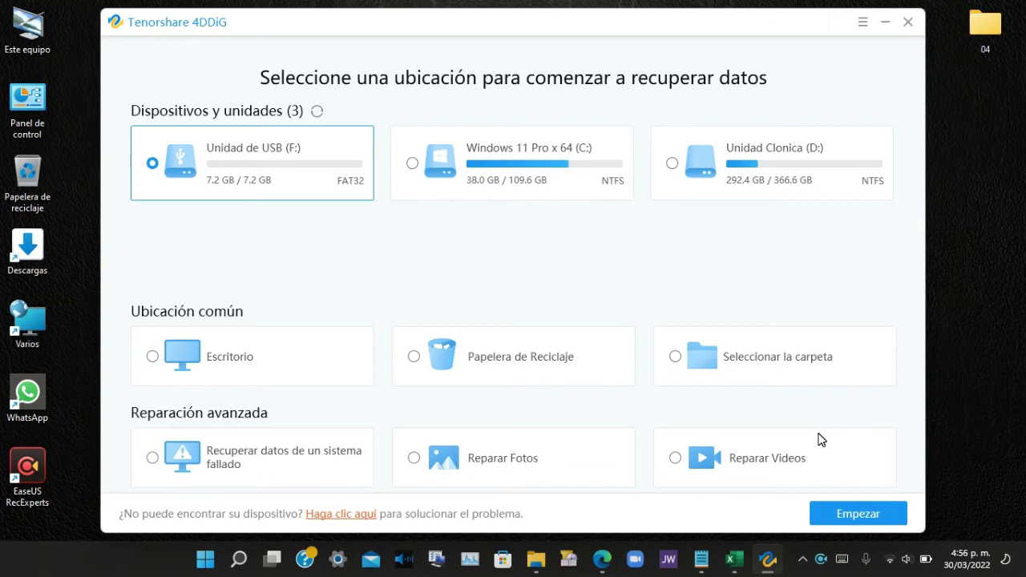
Move the Logo image from the desktop to the Recycle Bin and permanently empty the bin
left_click(893, 24)
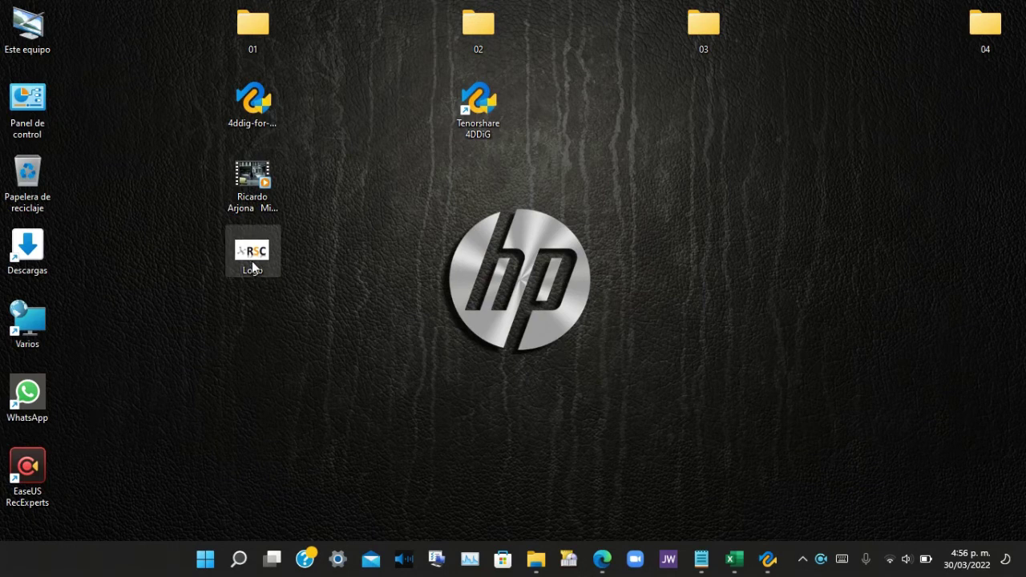
left_click_drag(252, 269, 23, 195)
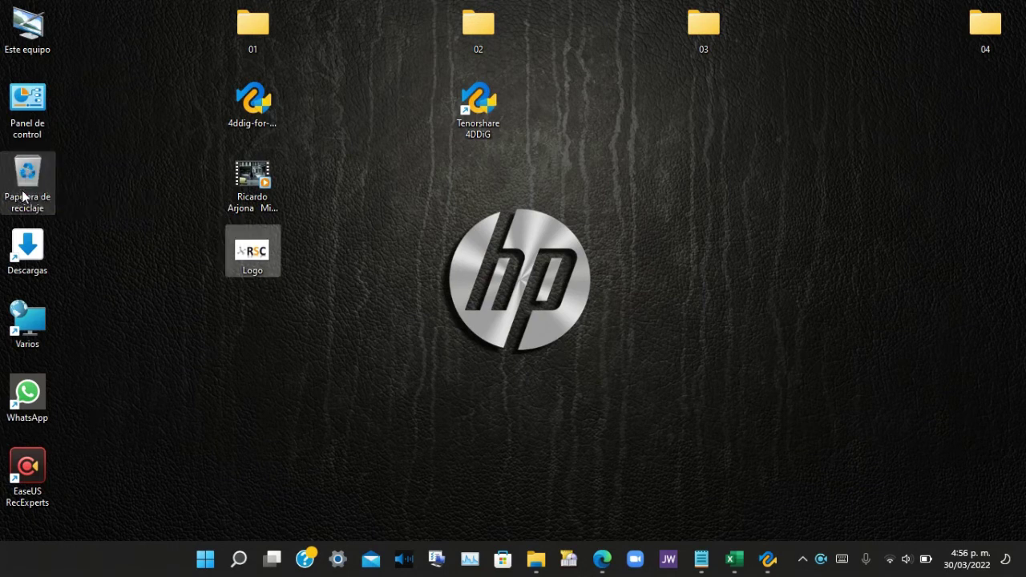
right_click(24, 184)
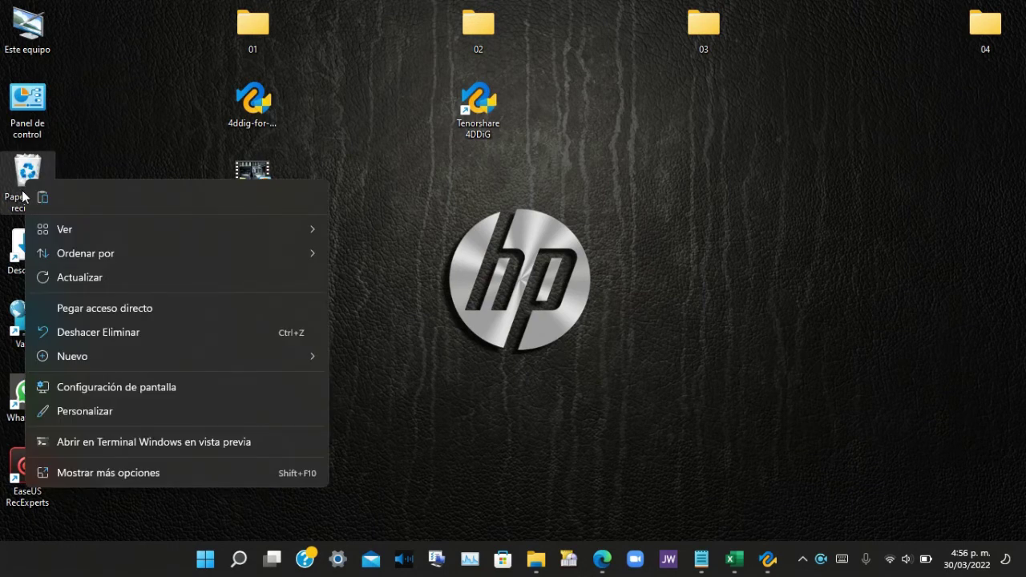
left_click(34, 173)
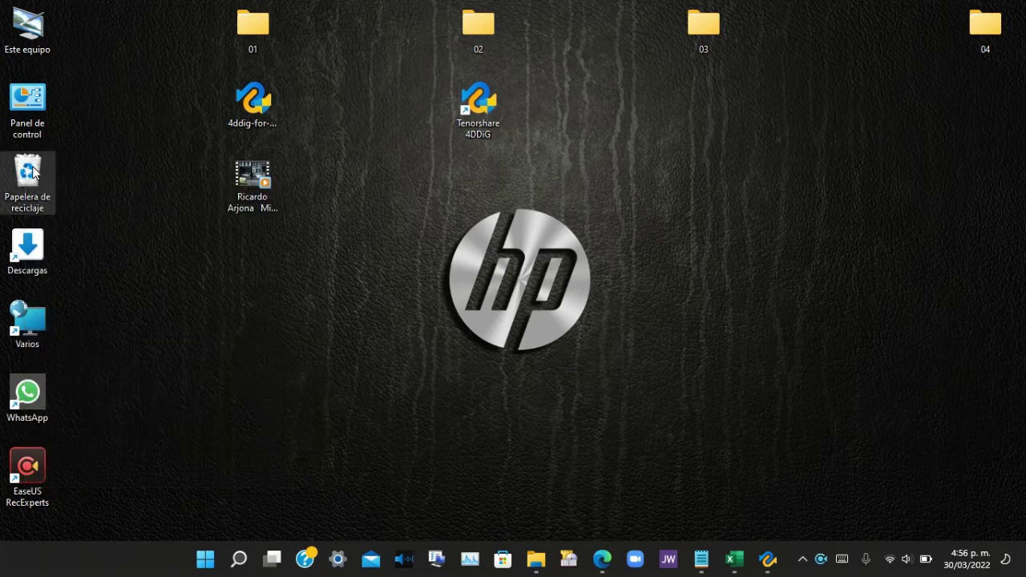
right_click(34, 172)
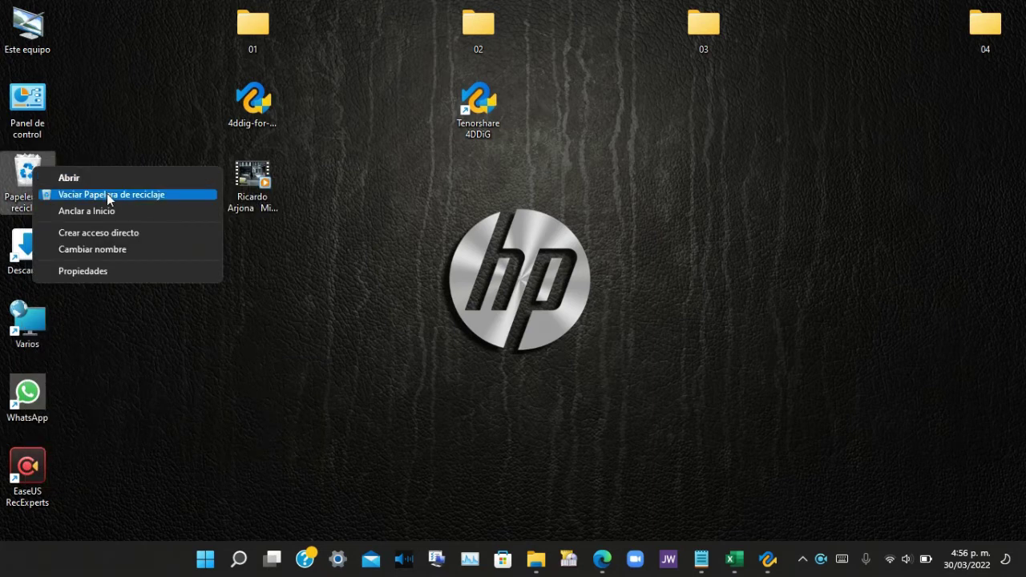
left_click(107, 194)
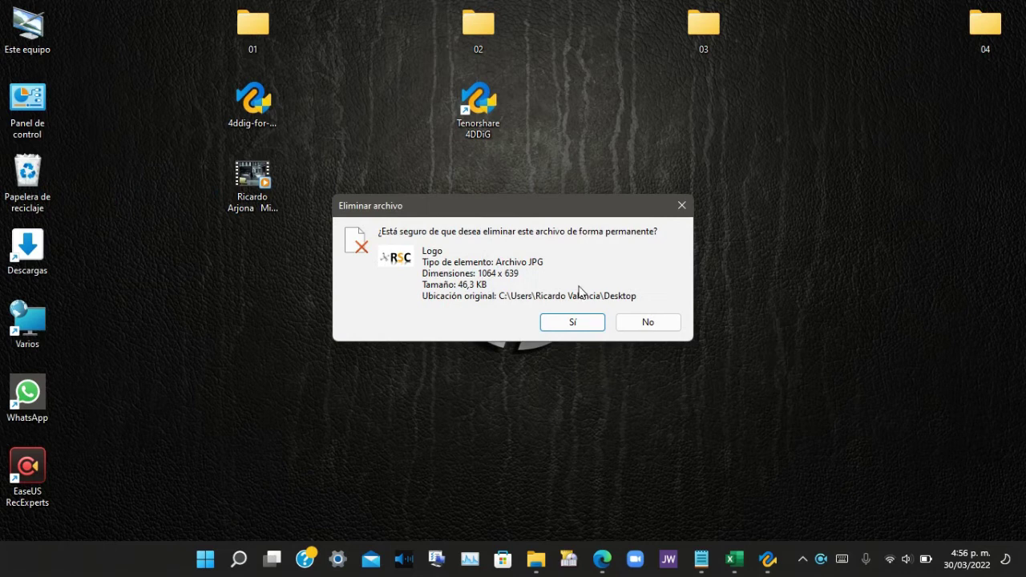
left_click(572, 323)
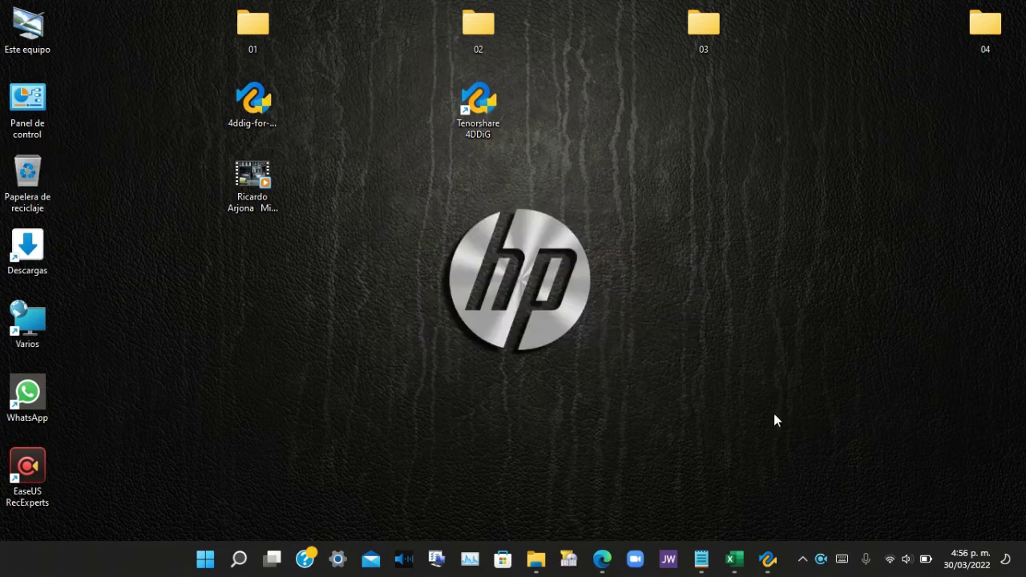
Switch back to Tenorshare 4DDiG and choose Papelera de Reciclaje as the location to recover from
left_click(766, 561)
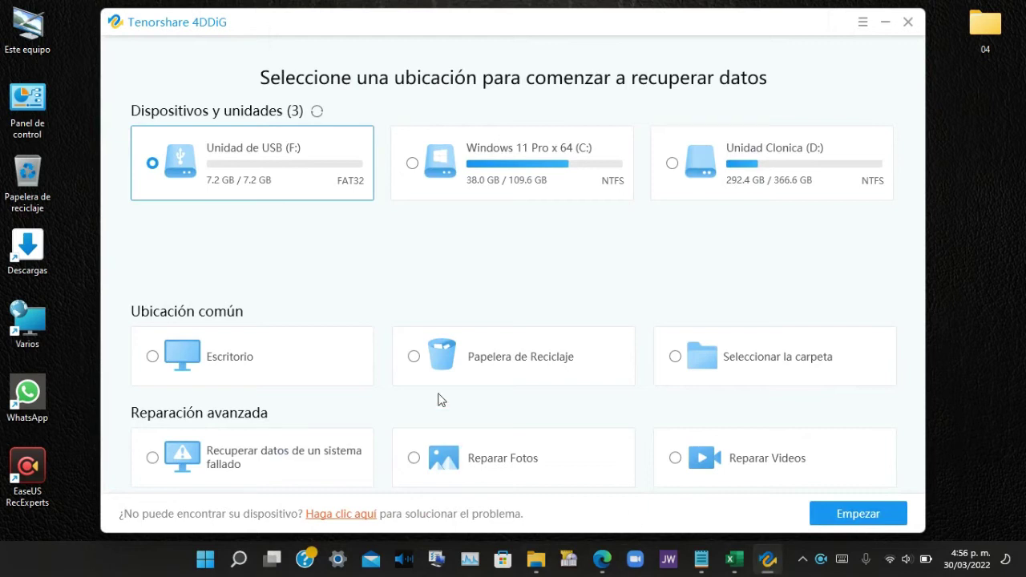
left_click(416, 360)
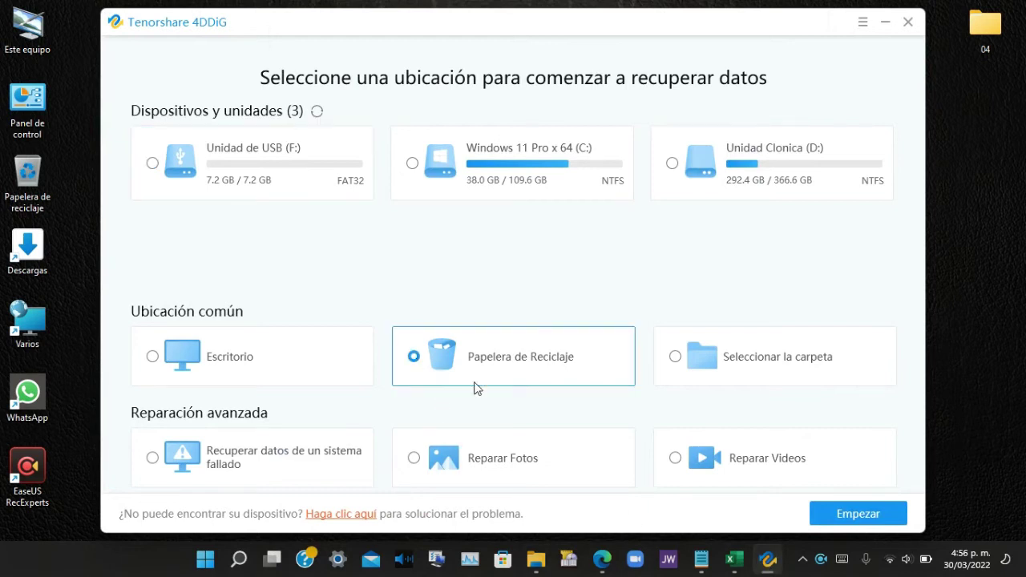
left_click(880, 517)
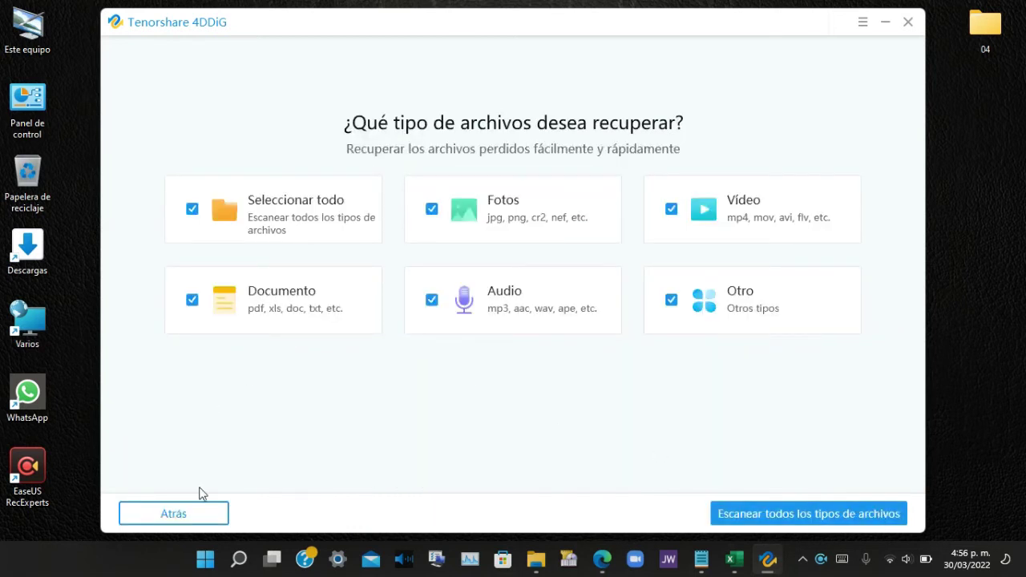
left_click(199, 521)
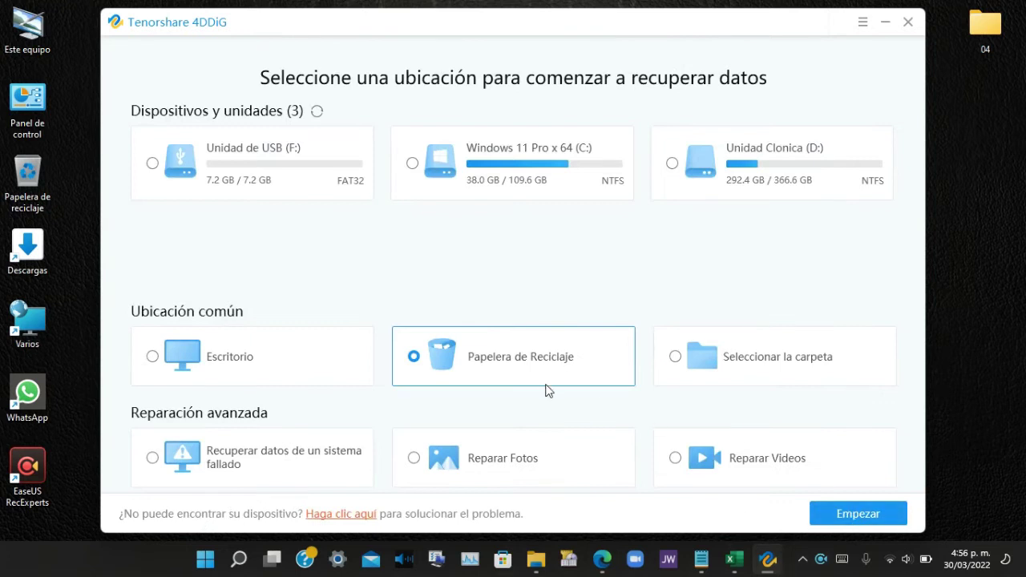
double_click(524, 353)
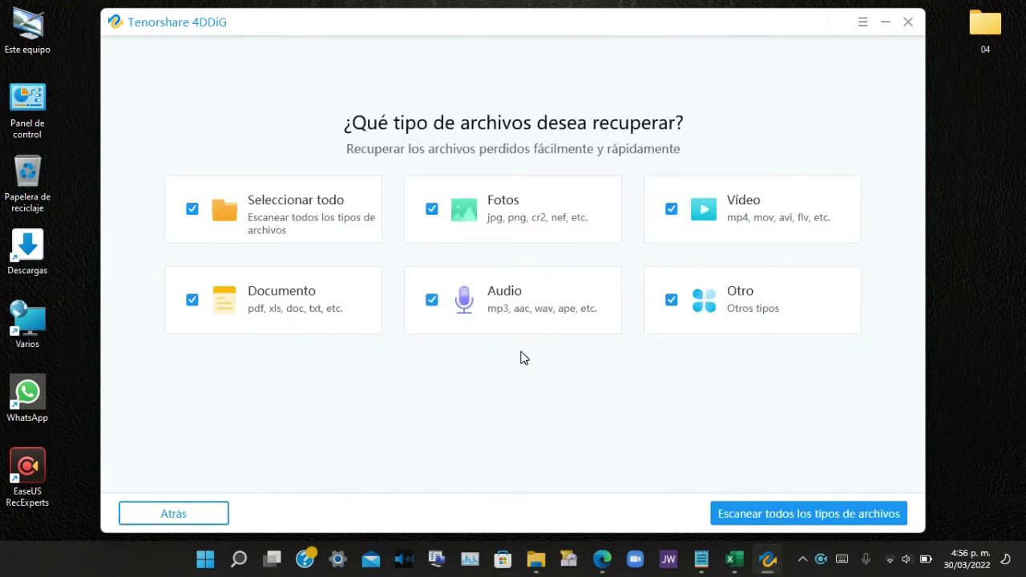
Limit the file types to Fotos only and start scanning the selected type
left_click(192, 210)
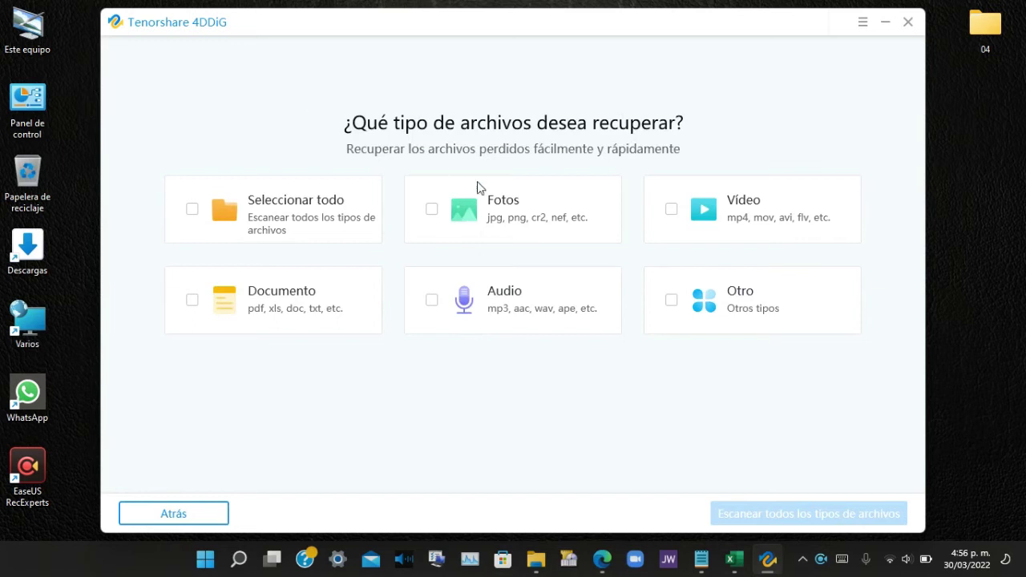
left_click(432, 211)
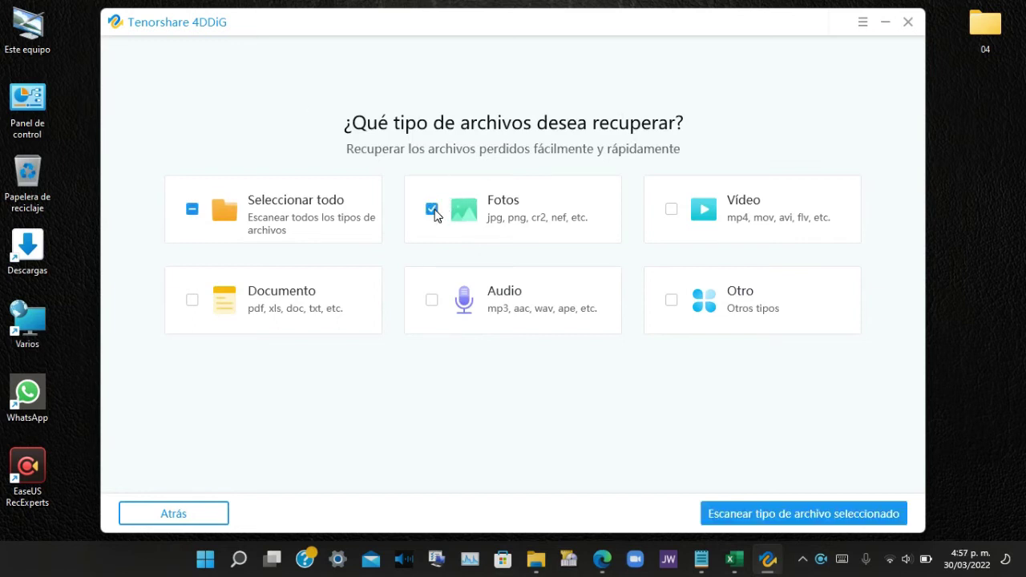
left_click(775, 517)
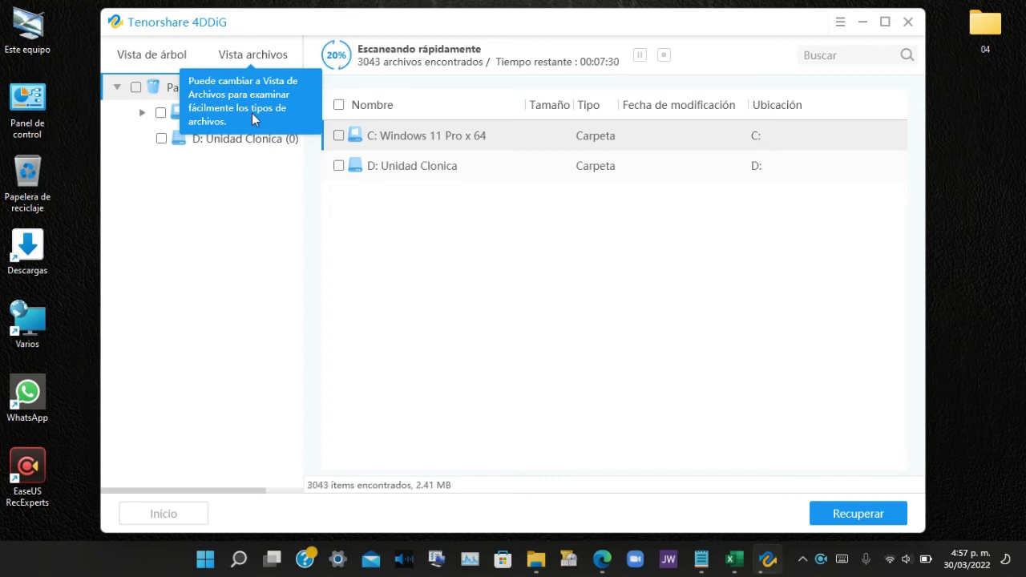
Dismiss the scan tips and open the Papelera de Reciclaje folder under the C: drive in the results
left_click(242, 204)
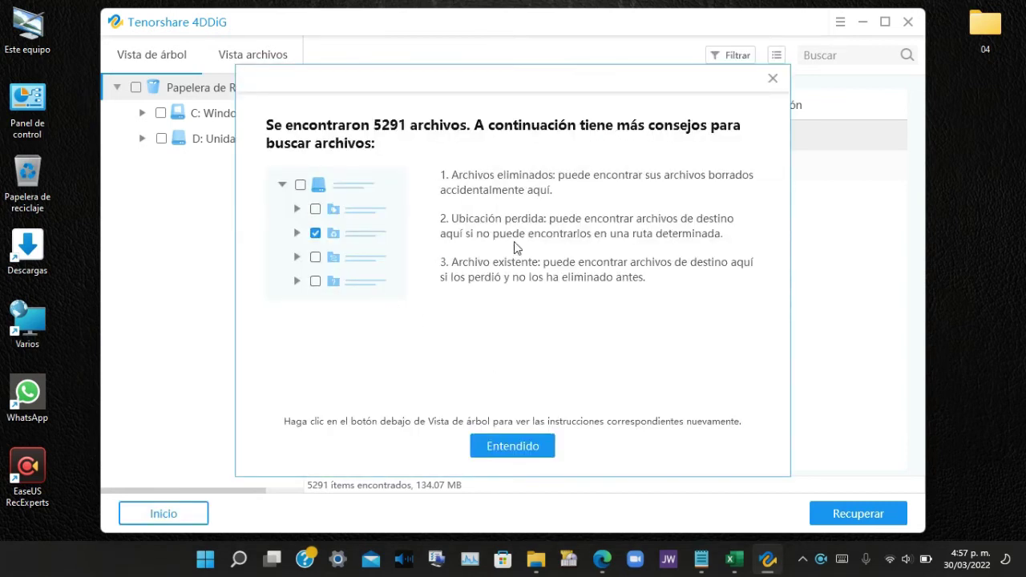
left_click(527, 448)
double_click(259, 116)
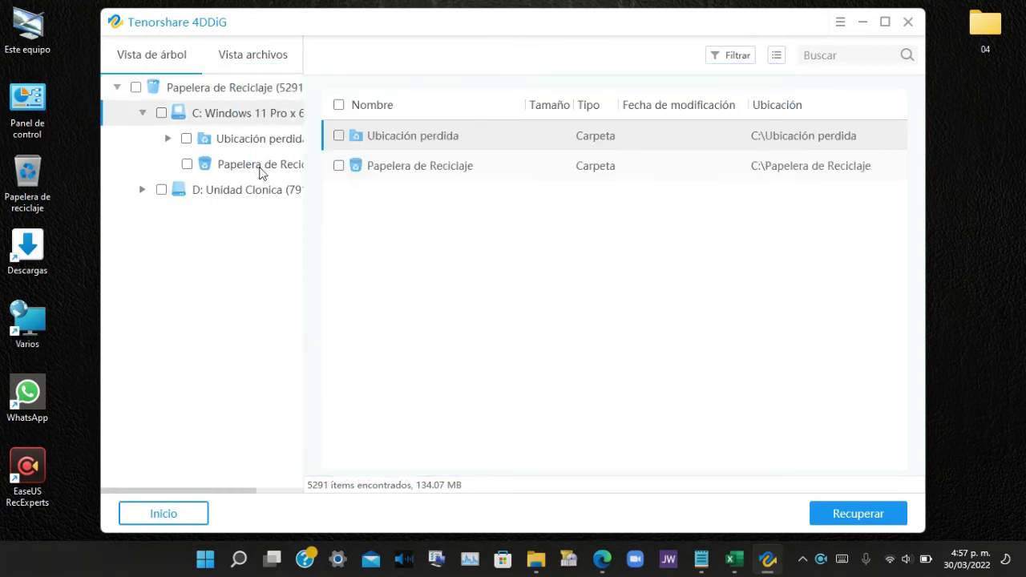
left_click(263, 166)
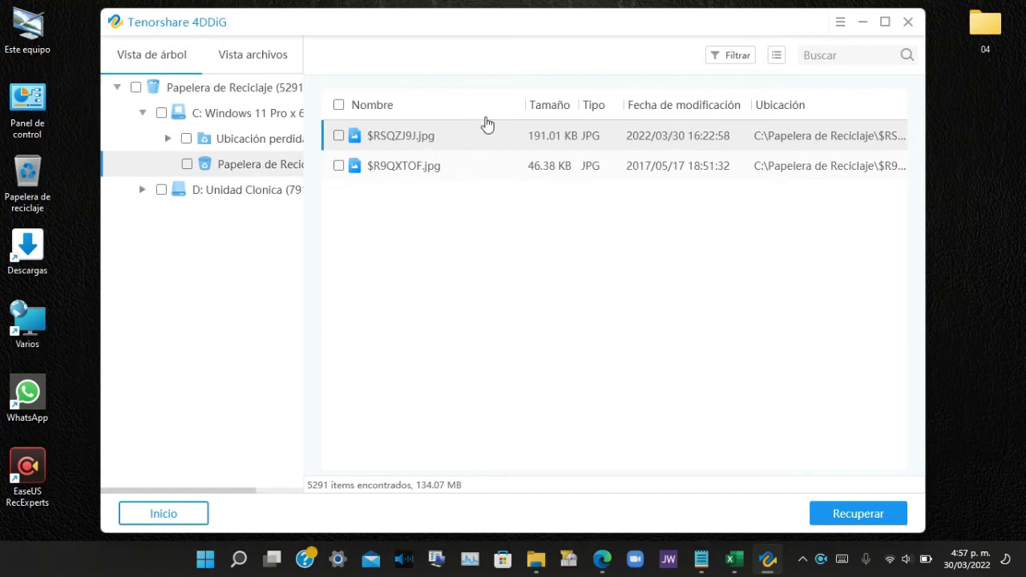
Select the deleted photo $RSQZJ9J.jpg in the scan results and start recovering it
left_click(338, 136)
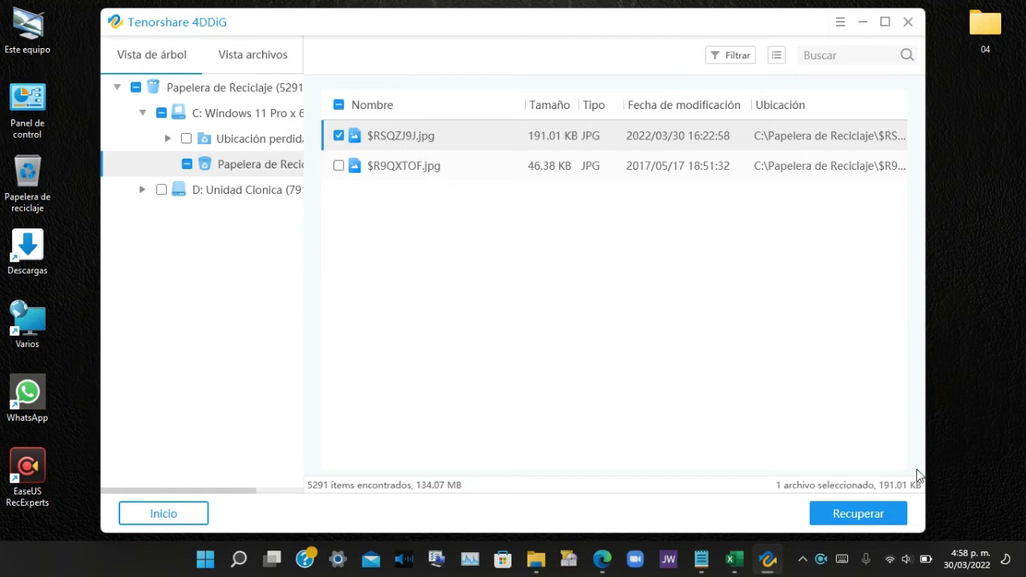
left_click(871, 515)
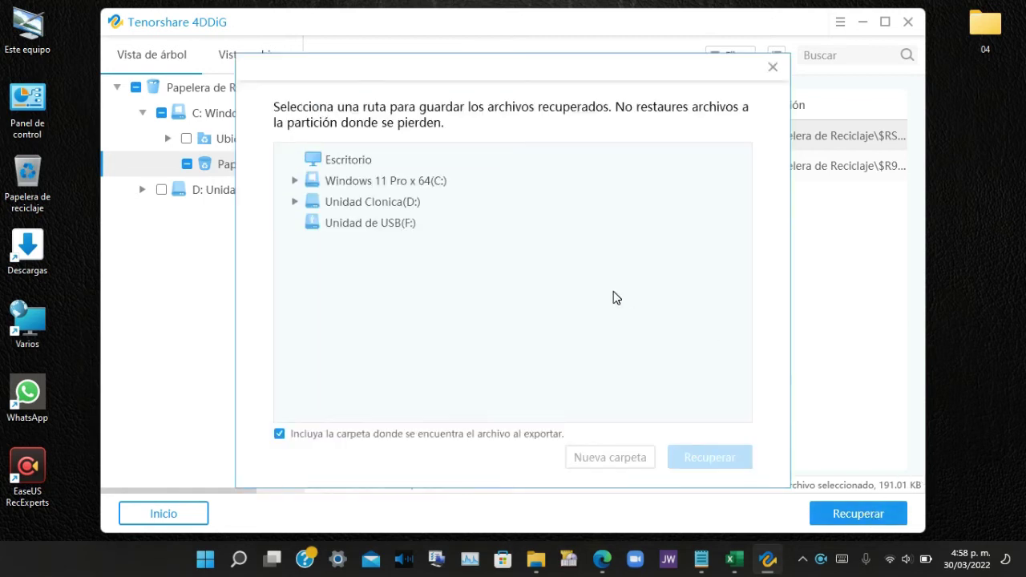
left_click(359, 161)
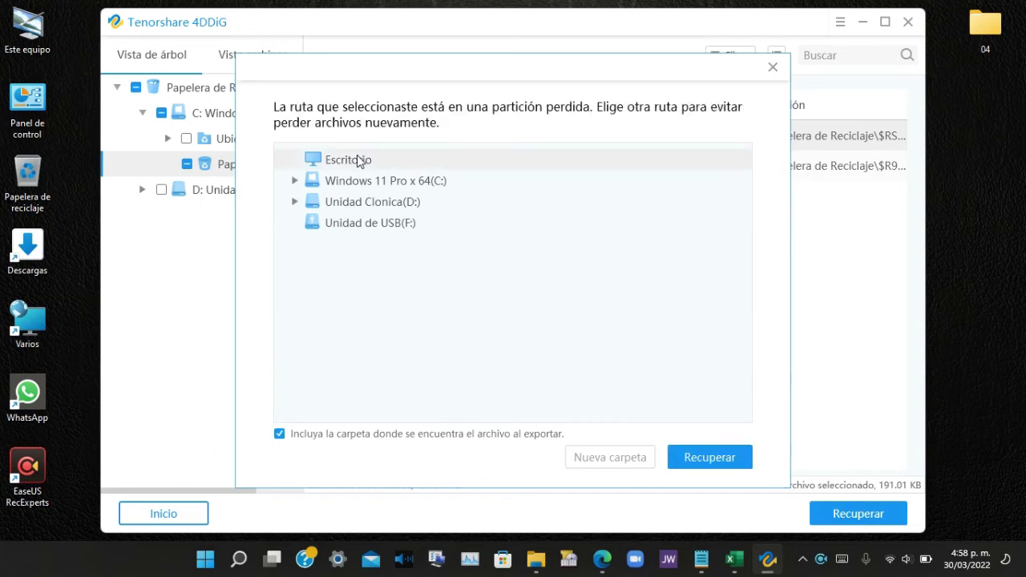
left_click(719, 457)
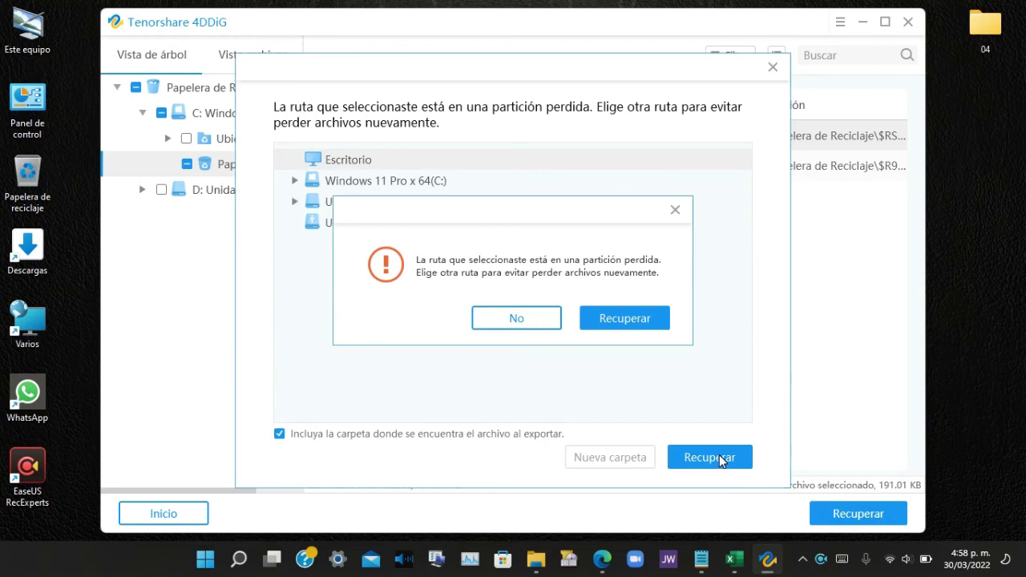
left_click(518, 329)
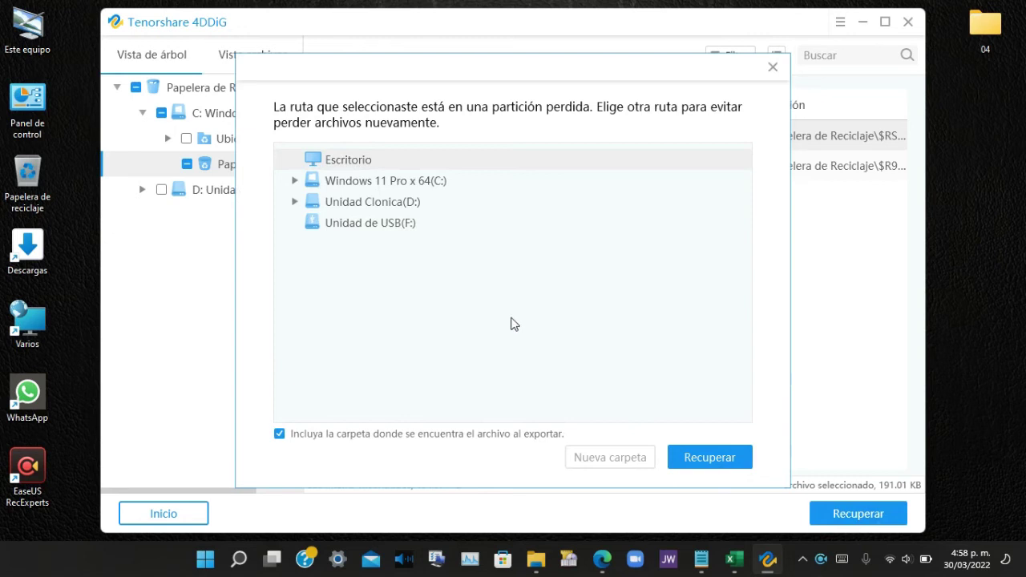
Choose Unidad de USB(F:) as the save location and recover the photo there
left_click(405, 228)
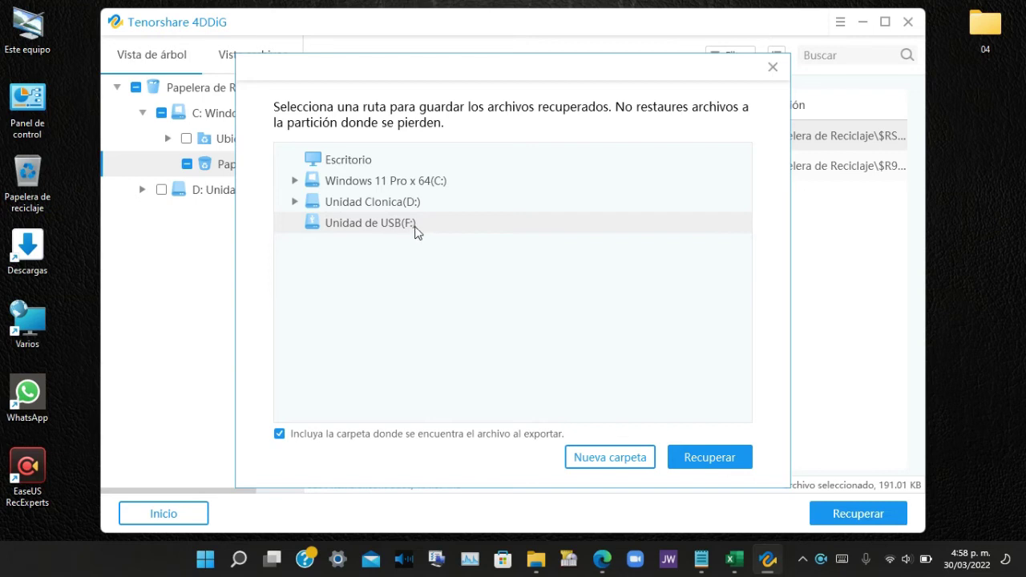
left_click(701, 460)
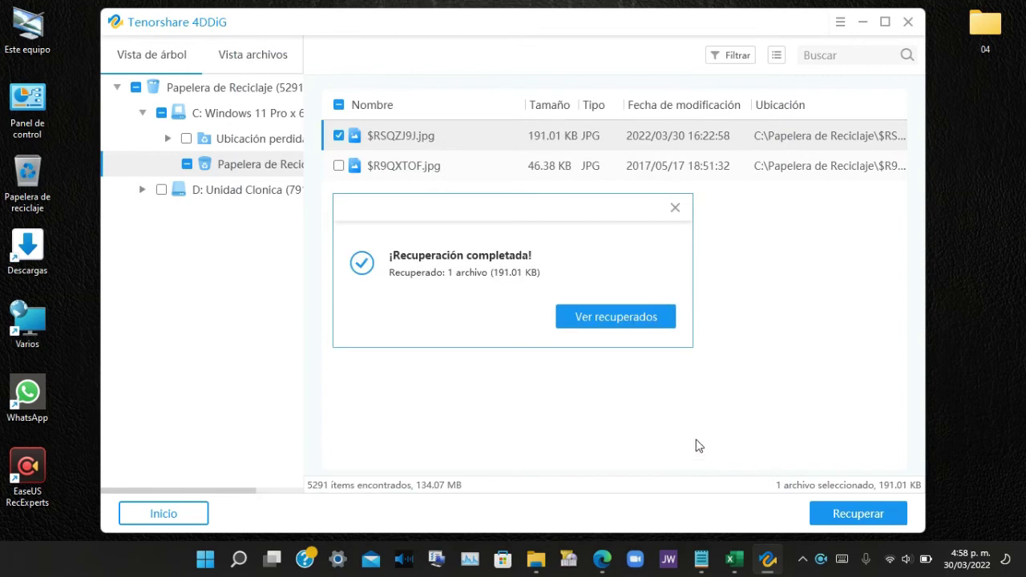
View the recovered photo in the C\Papelera de Reciclaje folder on the USB drive, displayed as Iconos muy grandes
left_click(613, 327)
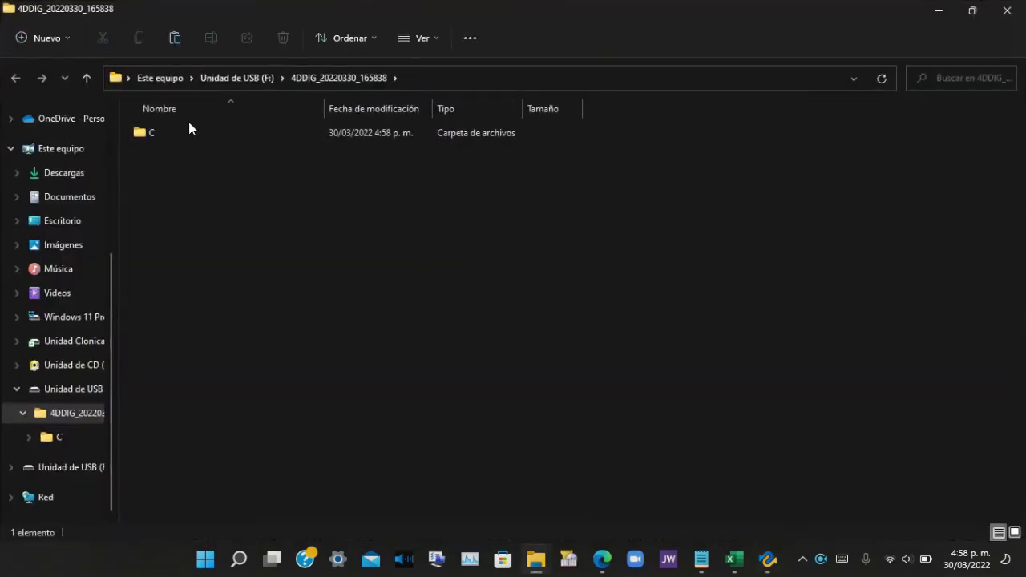
double_click(189, 127)
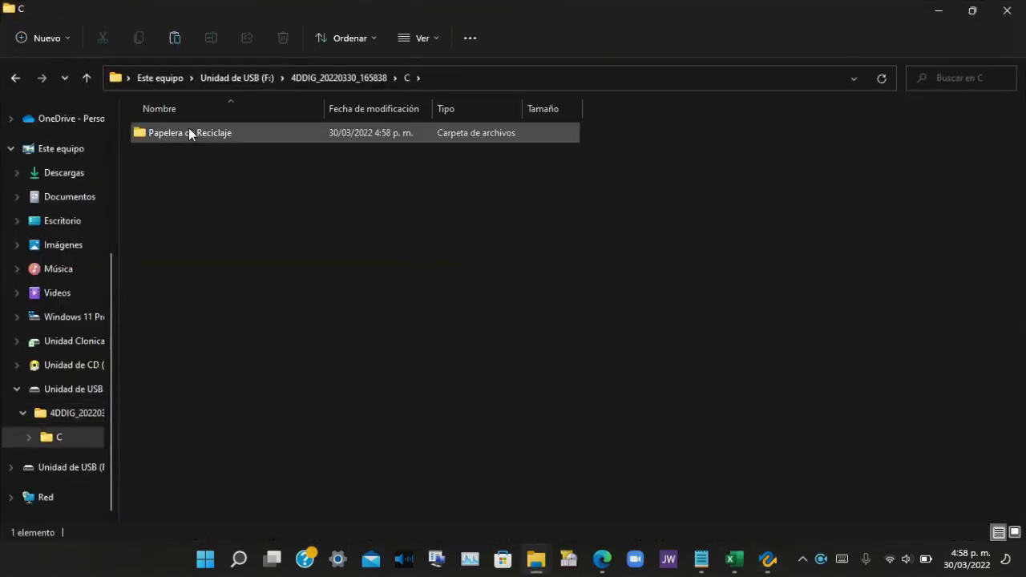
double_click(189, 131)
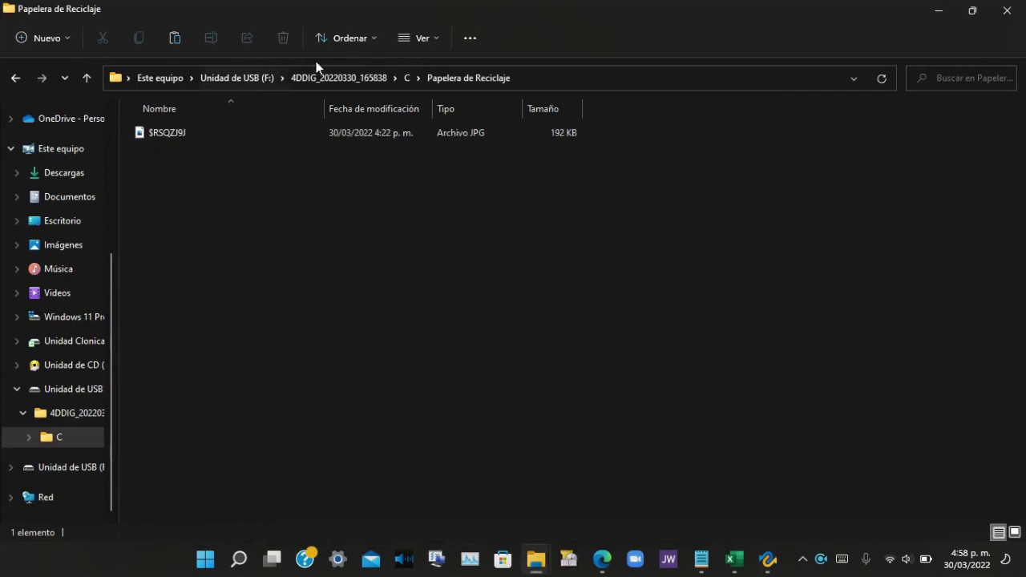
left_click(432, 38)
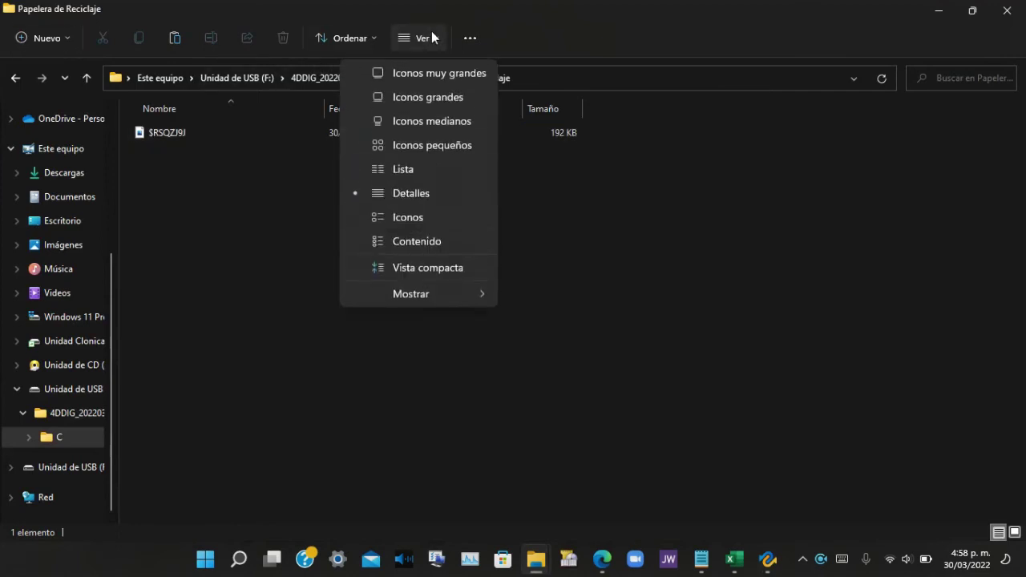
left_click(436, 73)
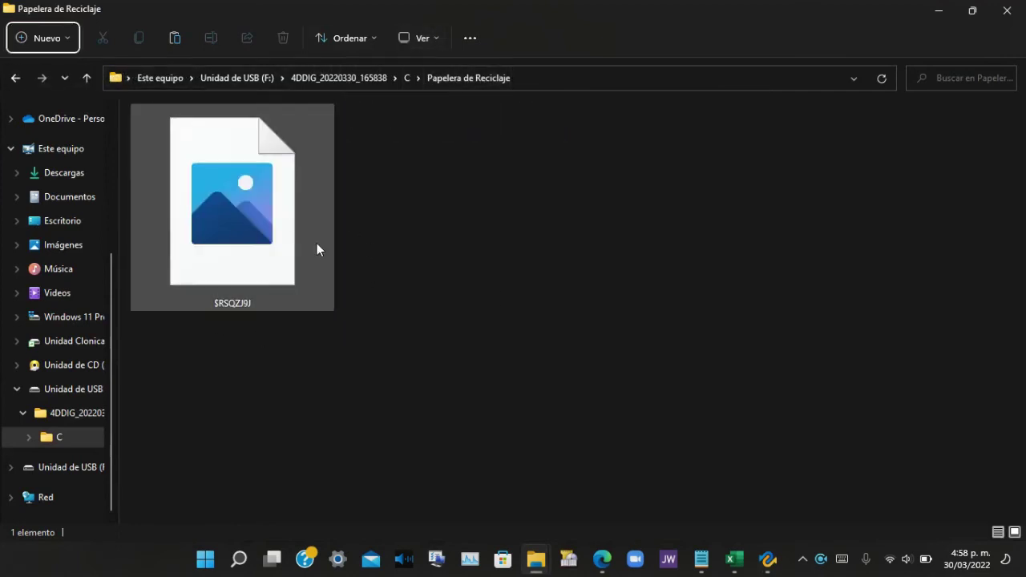
Move the music video from the desktop to the Recycle Bin and permanently empty the bin
left_click(940, 12)
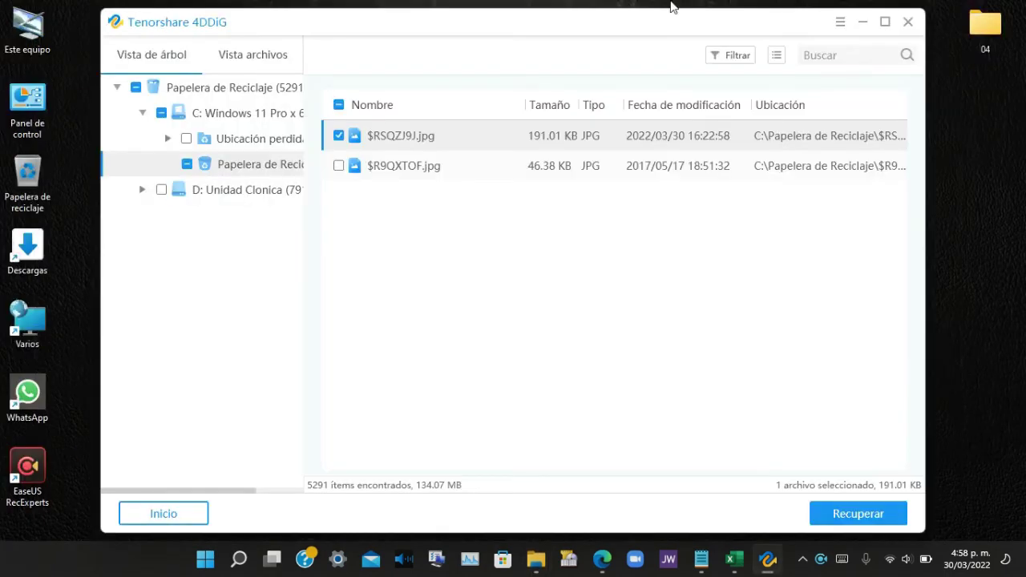
left_click(863, 23)
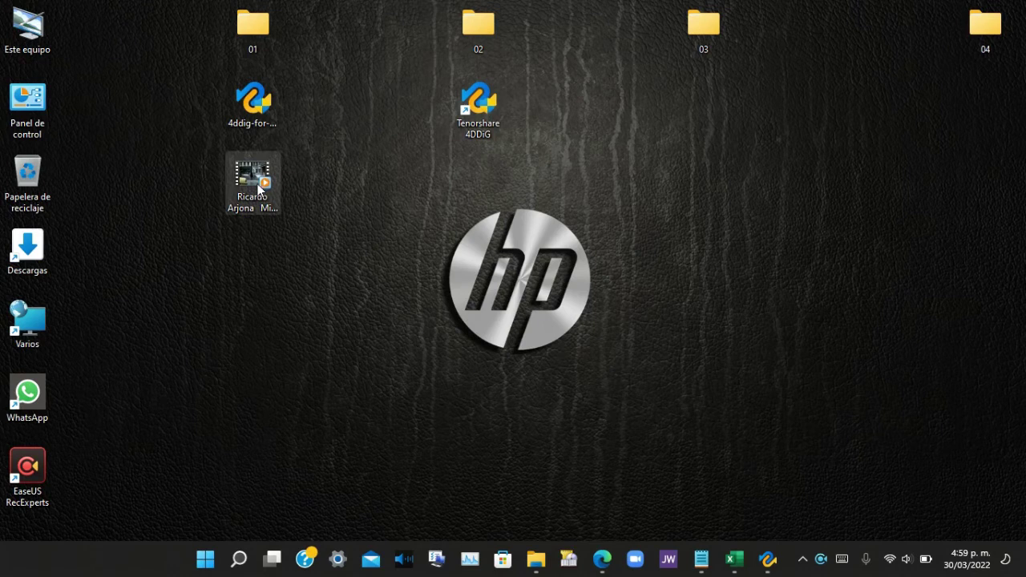
left_click_drag(258, 188, 38, 184)
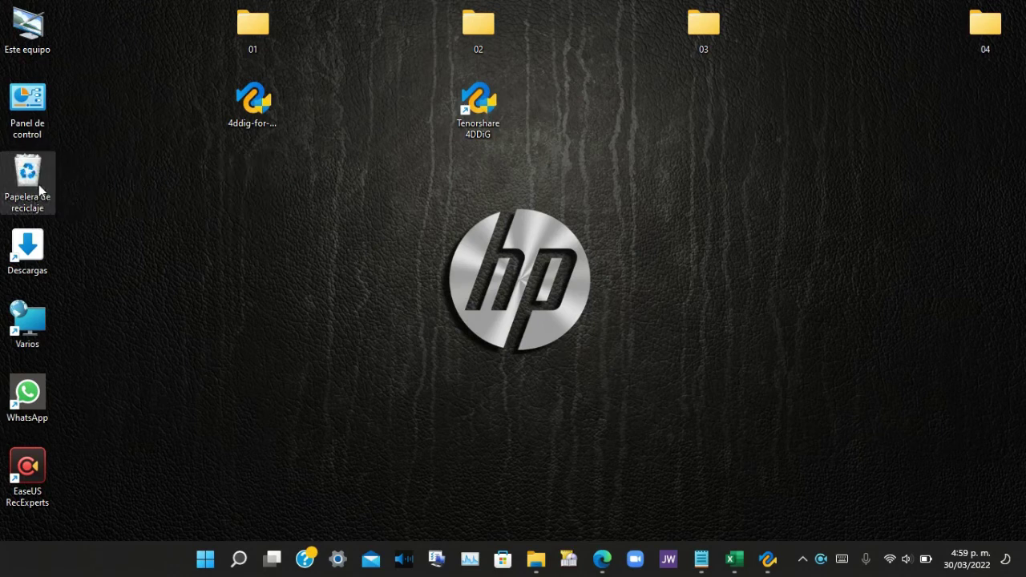
right_click(38, 184)
left_click(82, 215)
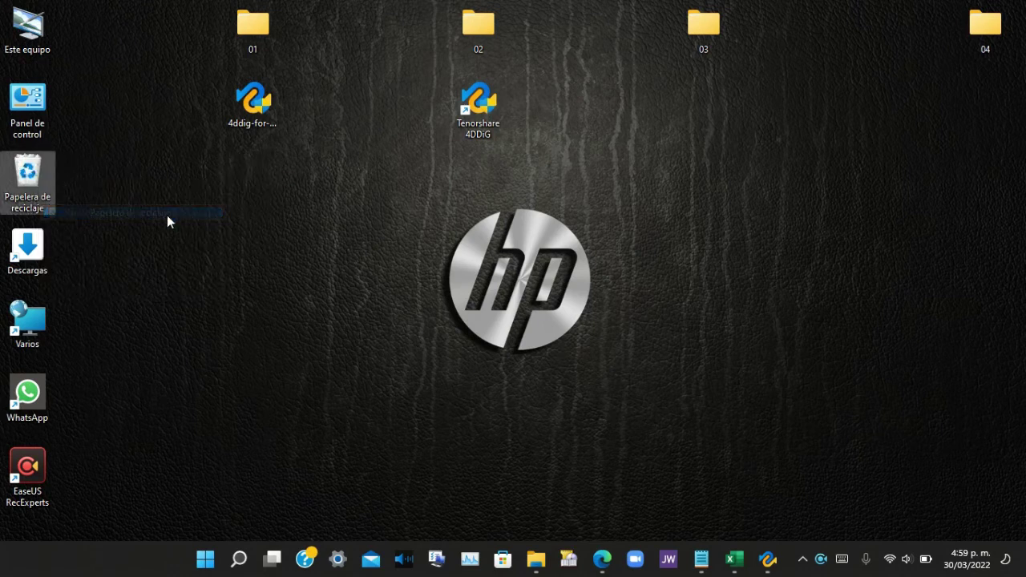
left_click(576, 326)
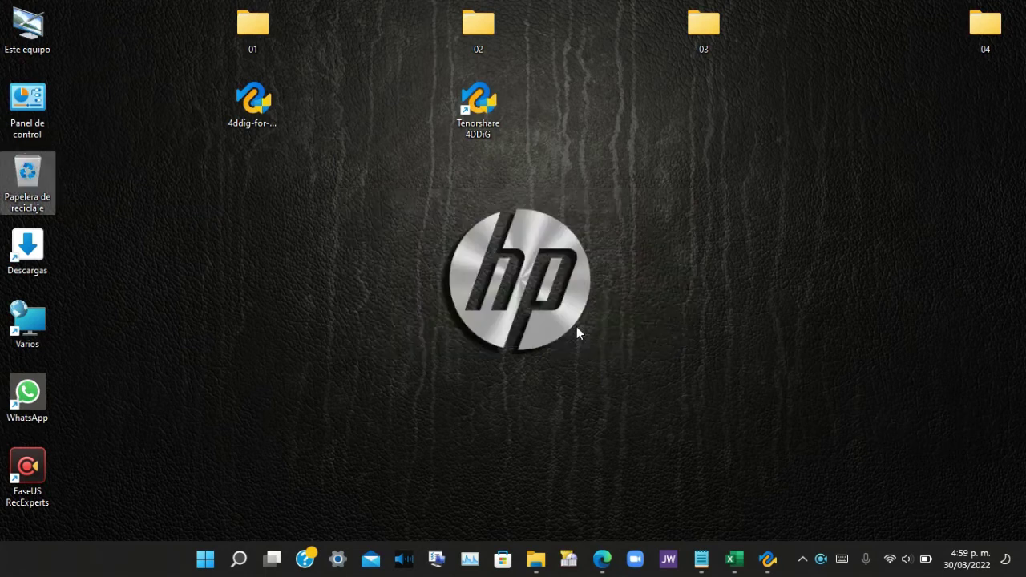
Switch back to Tenorshare 4DDiG, discard the photo scan results and choose Papelera de Reciclaje as the recovery location again
left_click(767, 563)
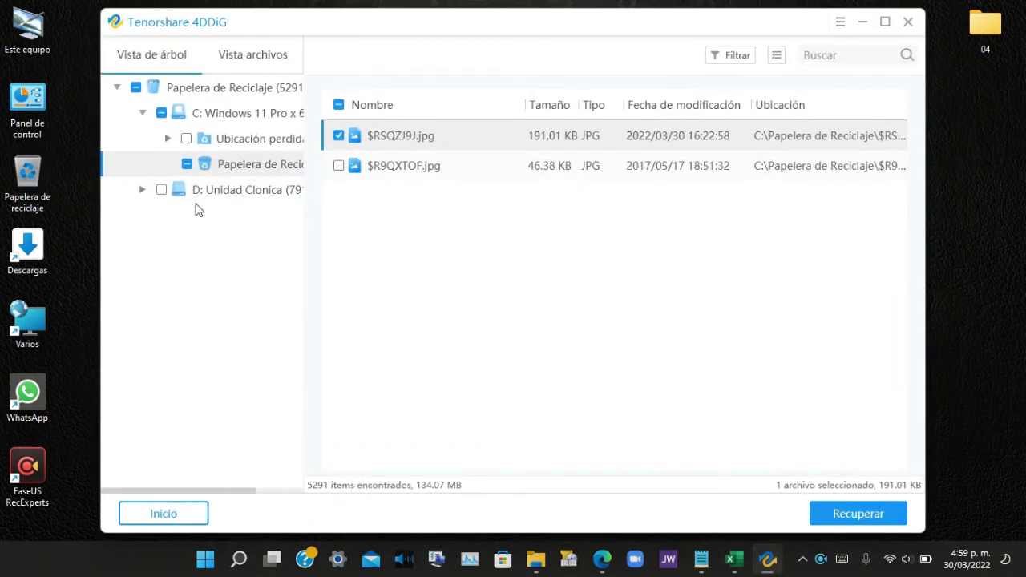
left_click(176, 512)
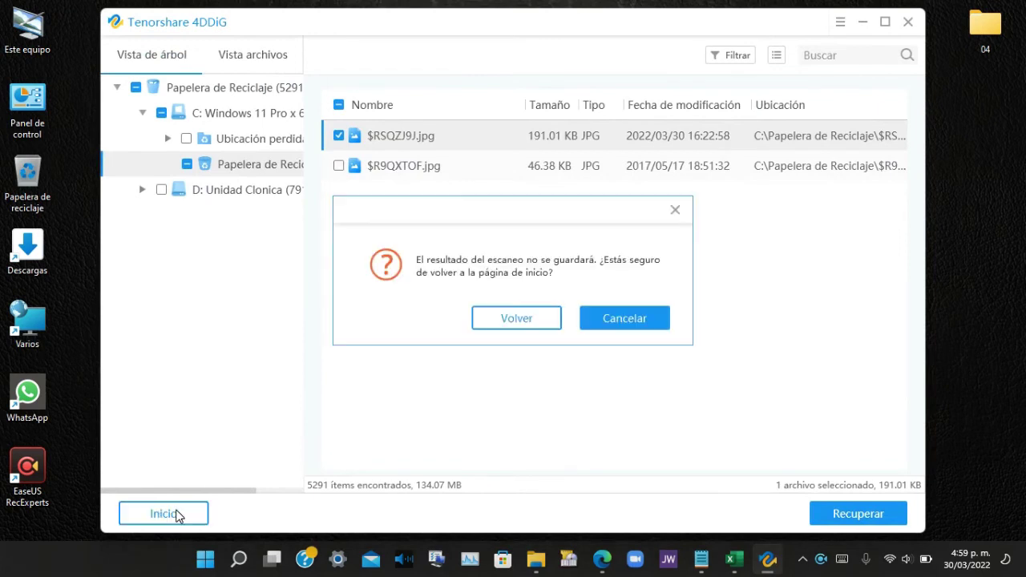
left_click(542, 324)
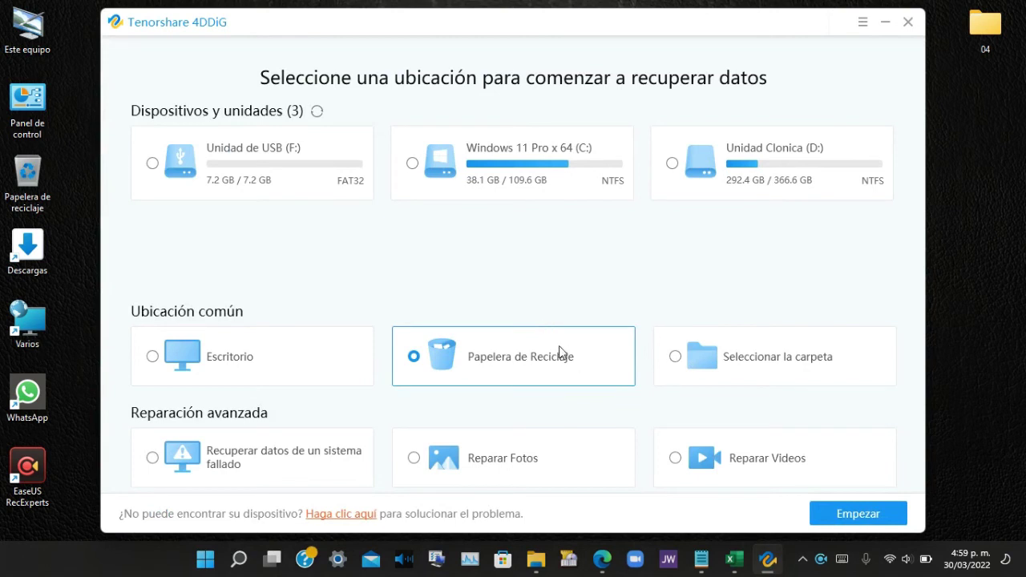
left_click(527, 352)
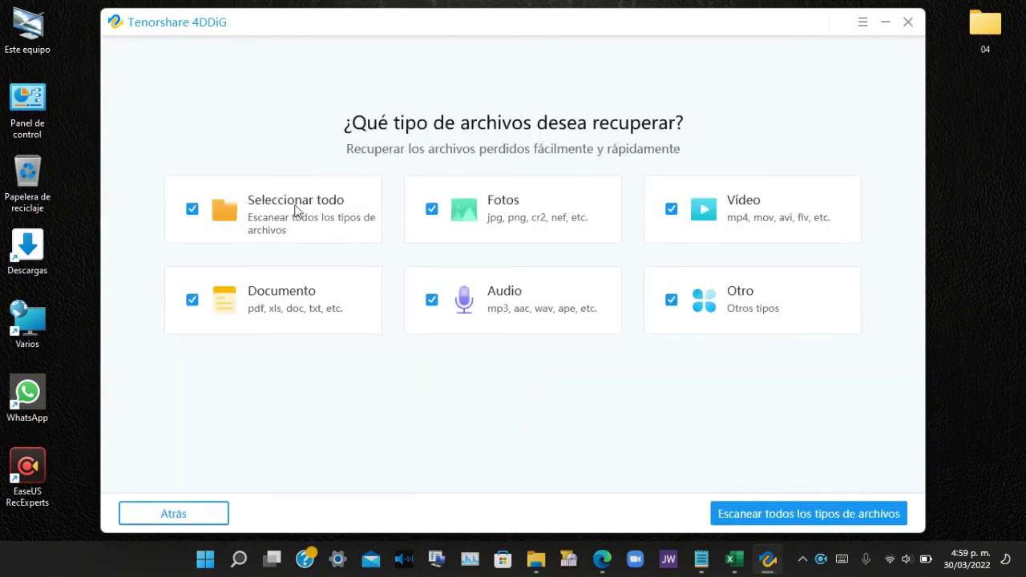
Limit the file types to Vídeo only and start scanning the selected type
left_click(192, 209)
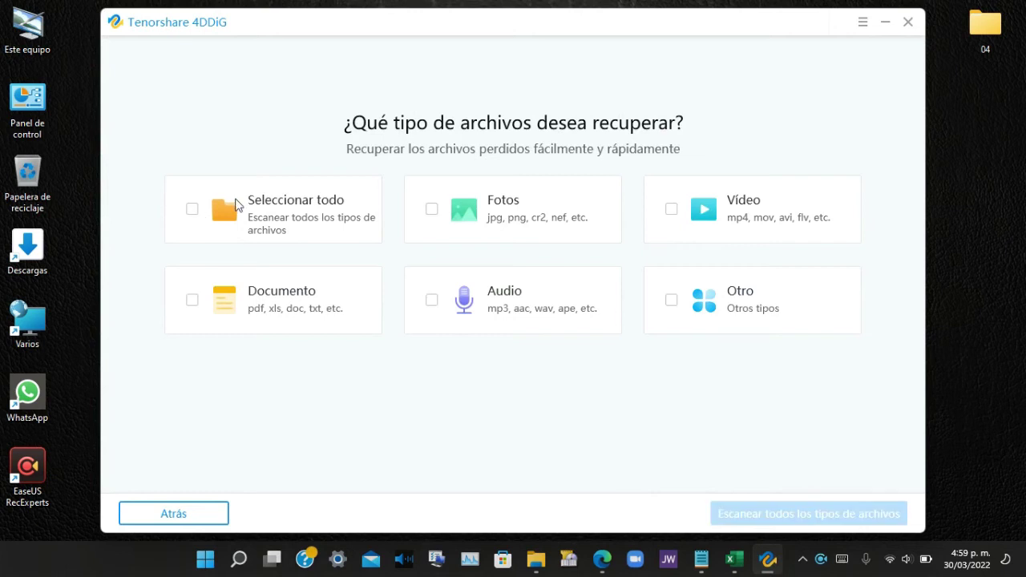
left_click(672, 209)
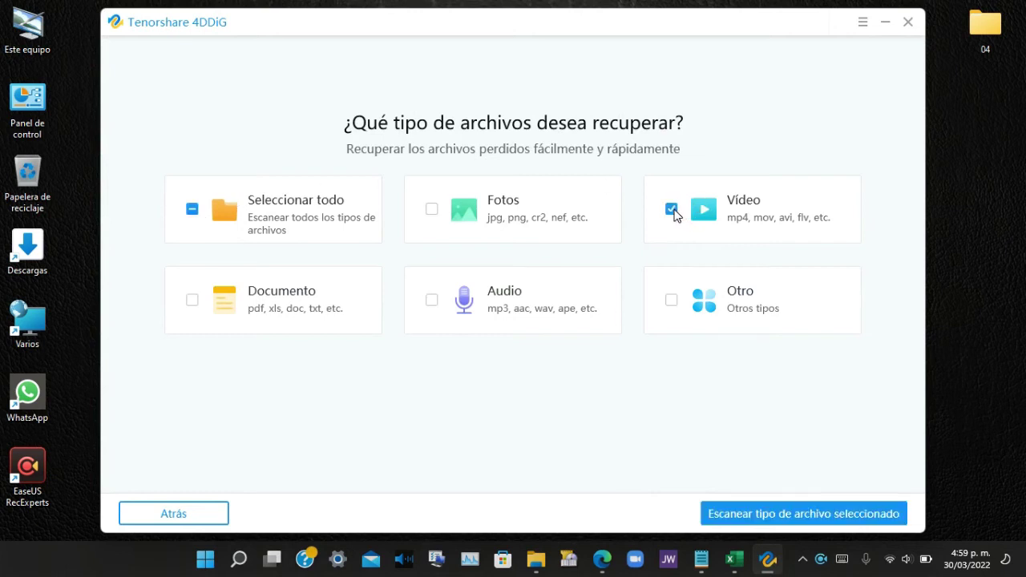
left_click(792, 517)
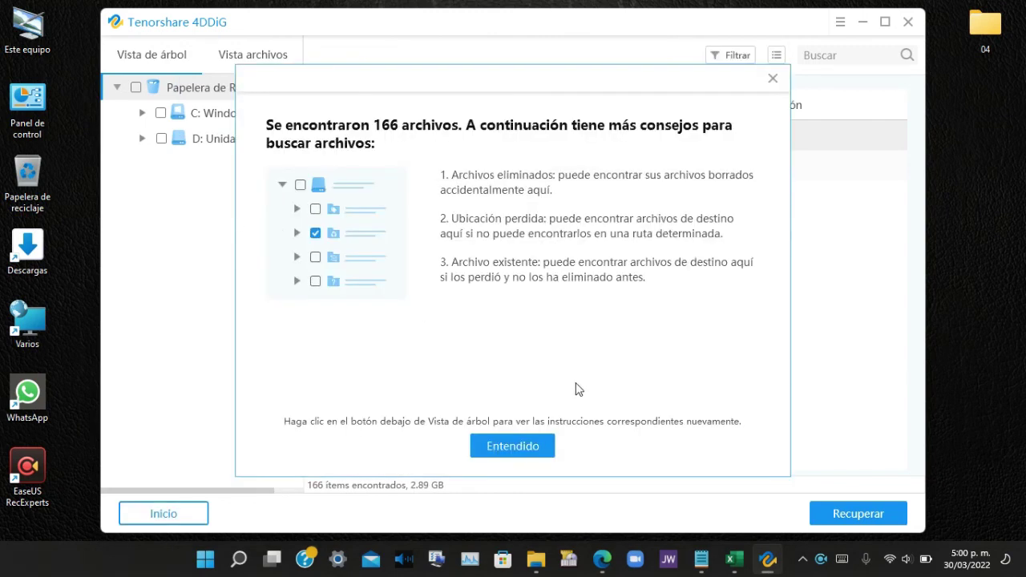
Dismiss the video scan tips and open the Papelera de Reciclaje folder under the C: drive
left_click(513, 450)
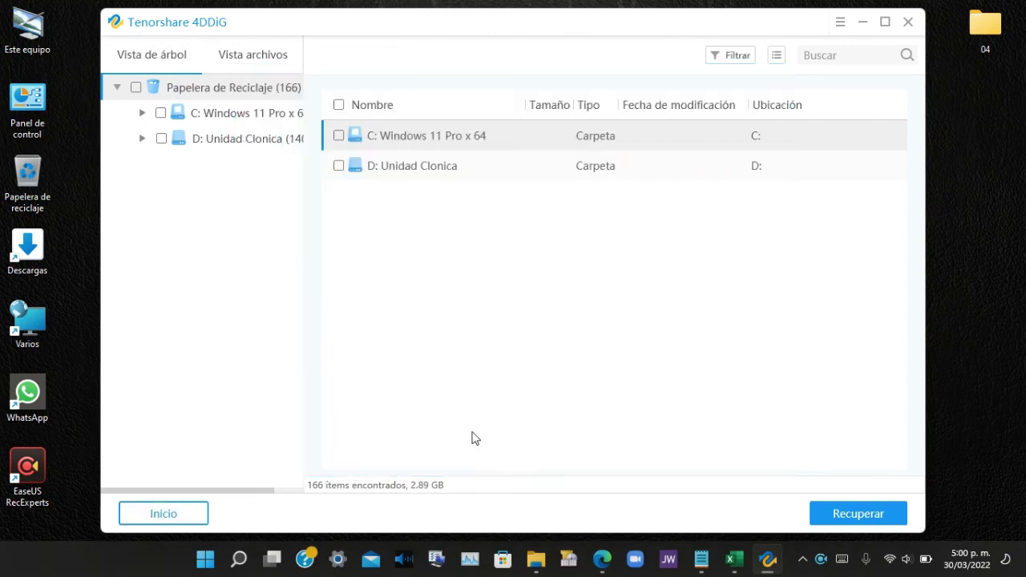
left_click(262, 122)
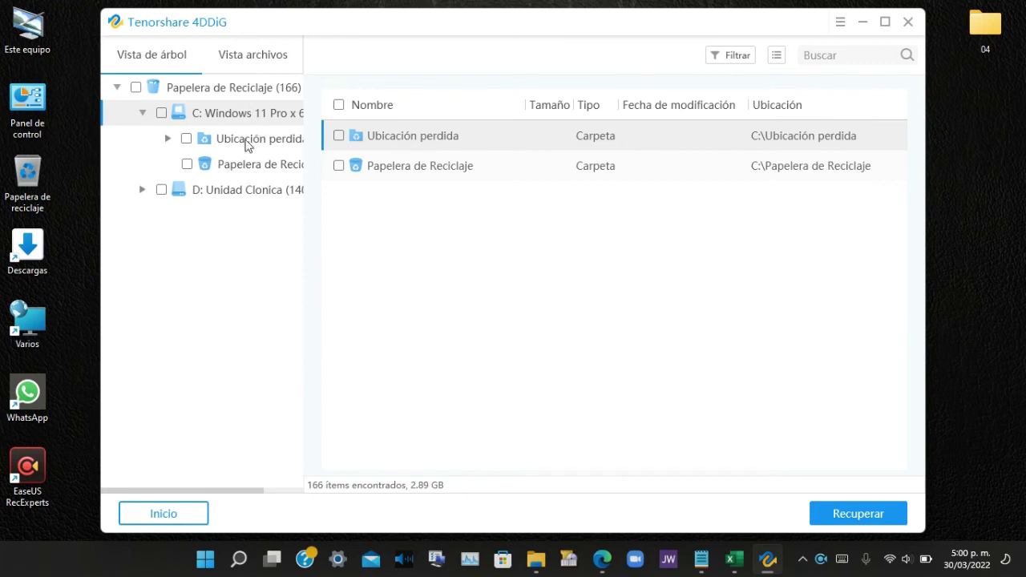
left_click(254, 168)
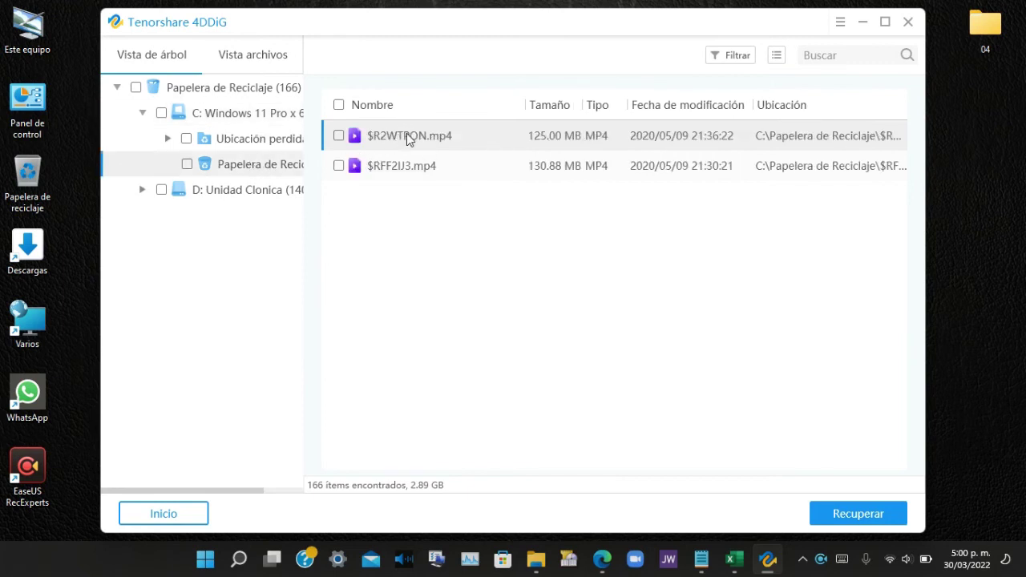
Select the deleted video $R2WTPON.mp4 in the scan results and start recovering it
left_click(339, 136)
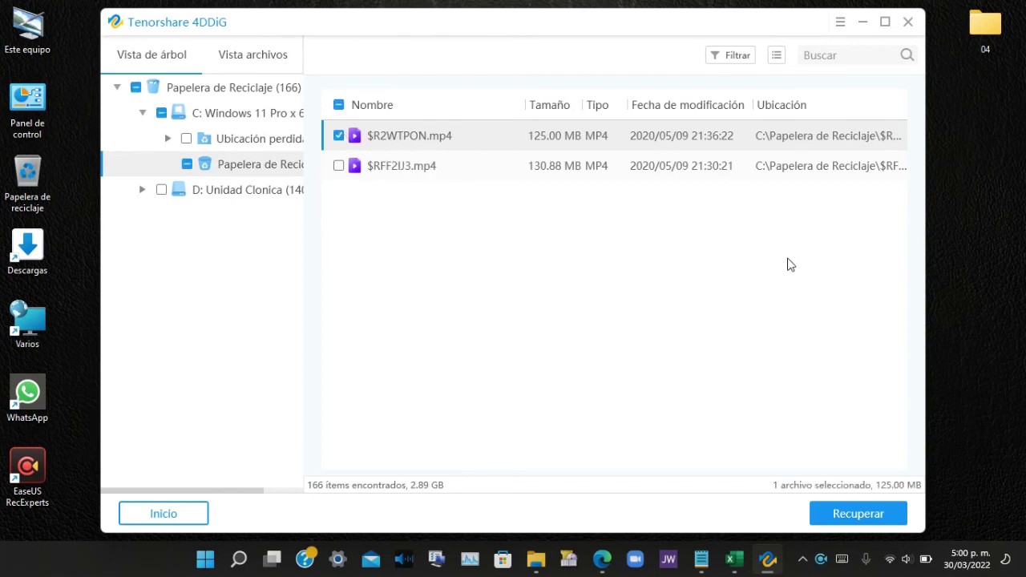
left_click(870, 513)
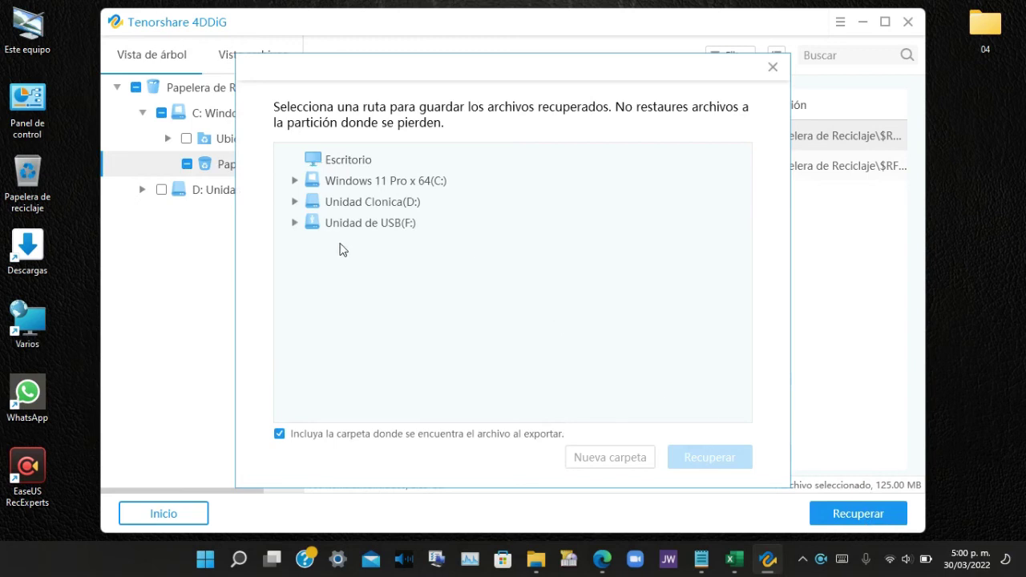
left_click(372, 185)
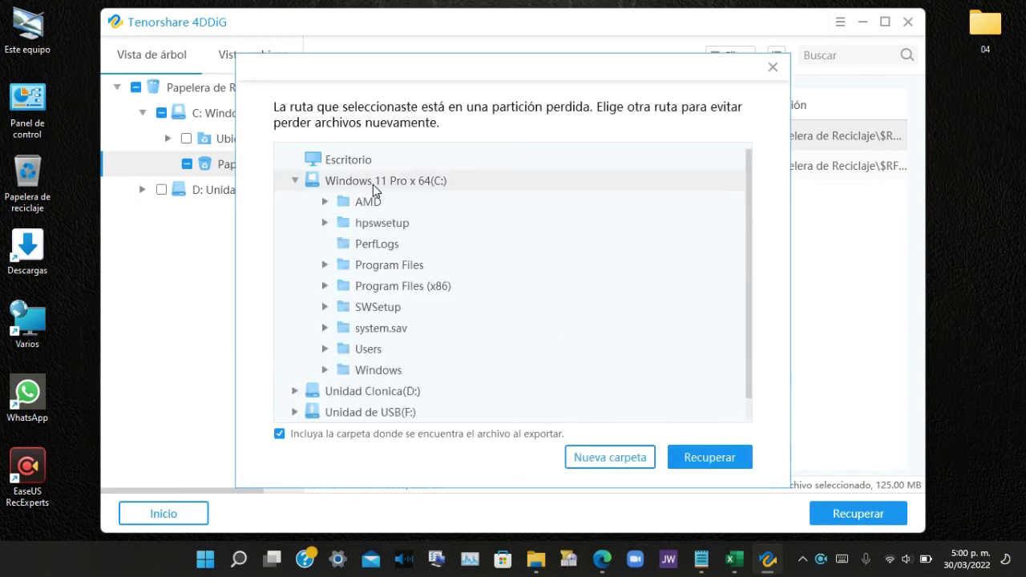
left_click(295, 181)
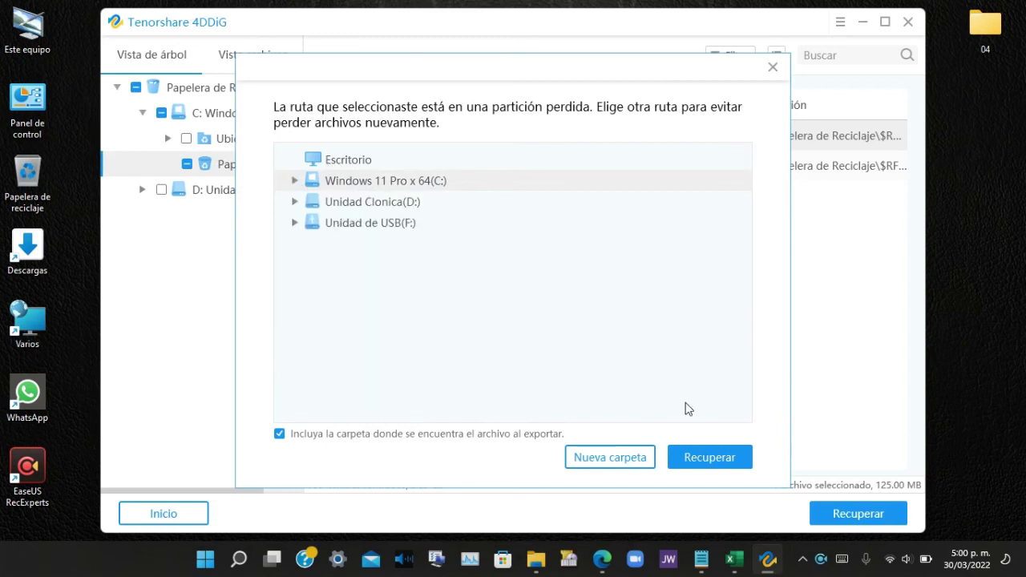
left_click(710, 458)
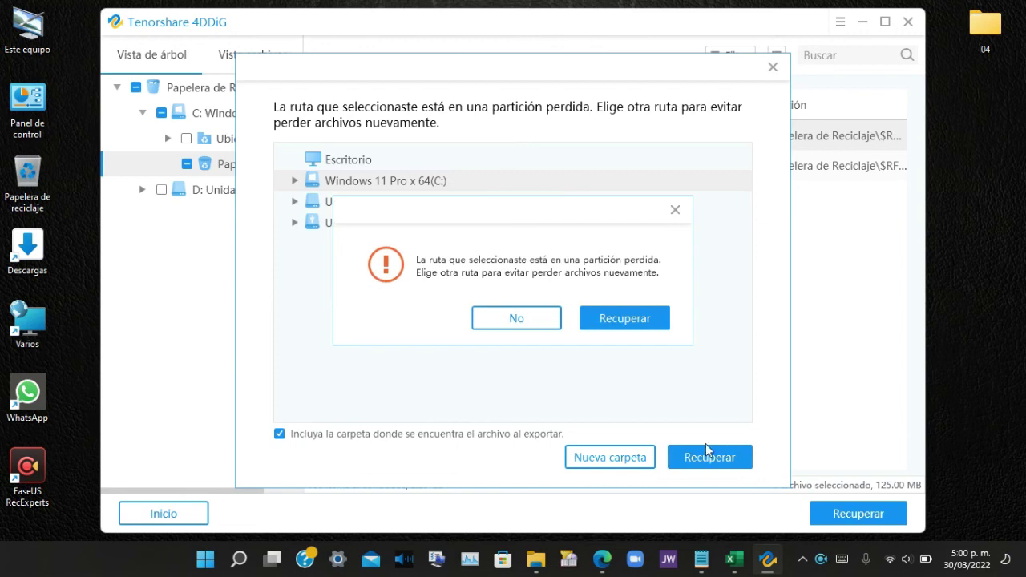
left_click(490, 319)
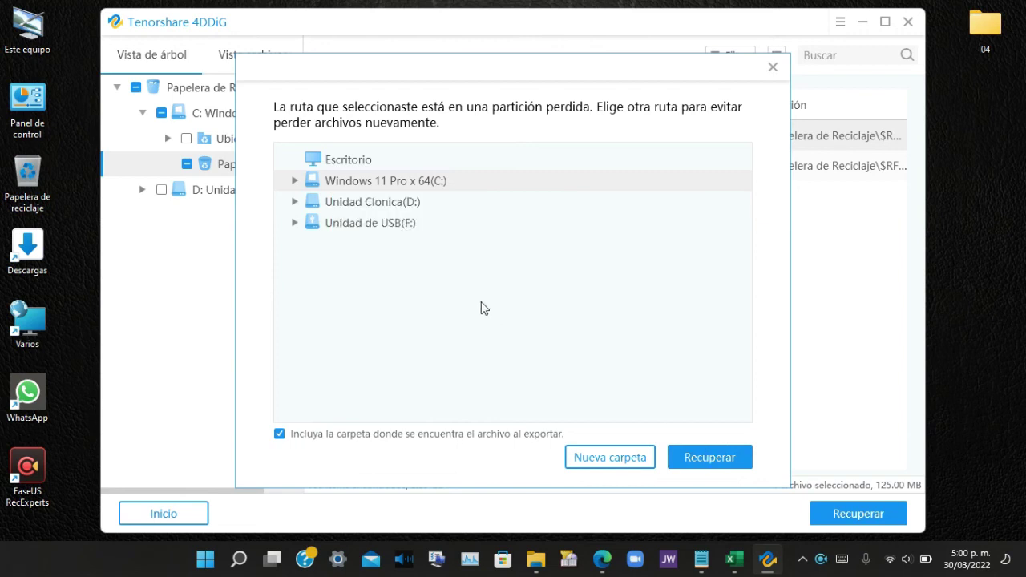
Choose Unidad de USB(F:) as the save location and recover the video there
left_click(383, 229)
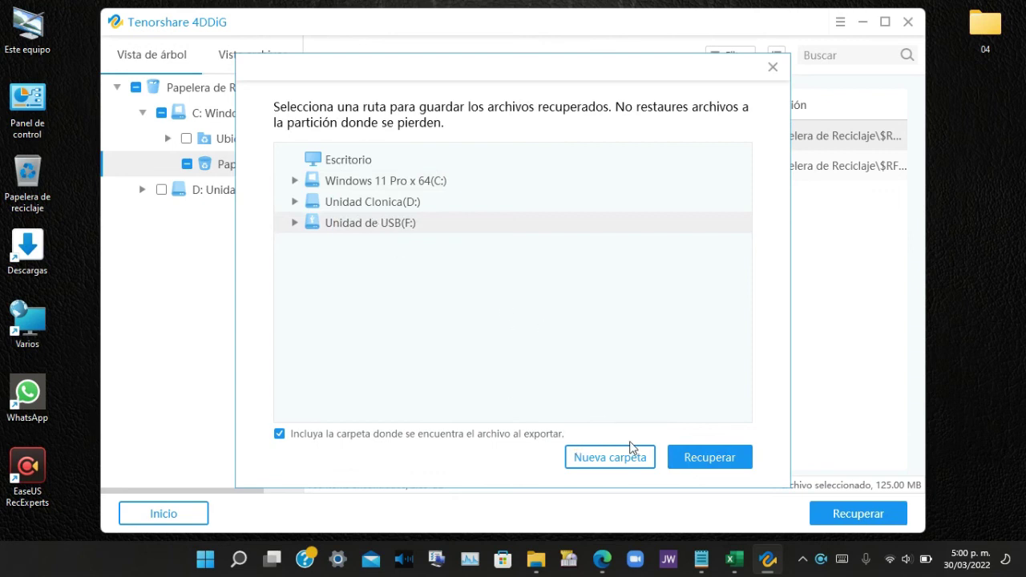
left_click(727, 463)
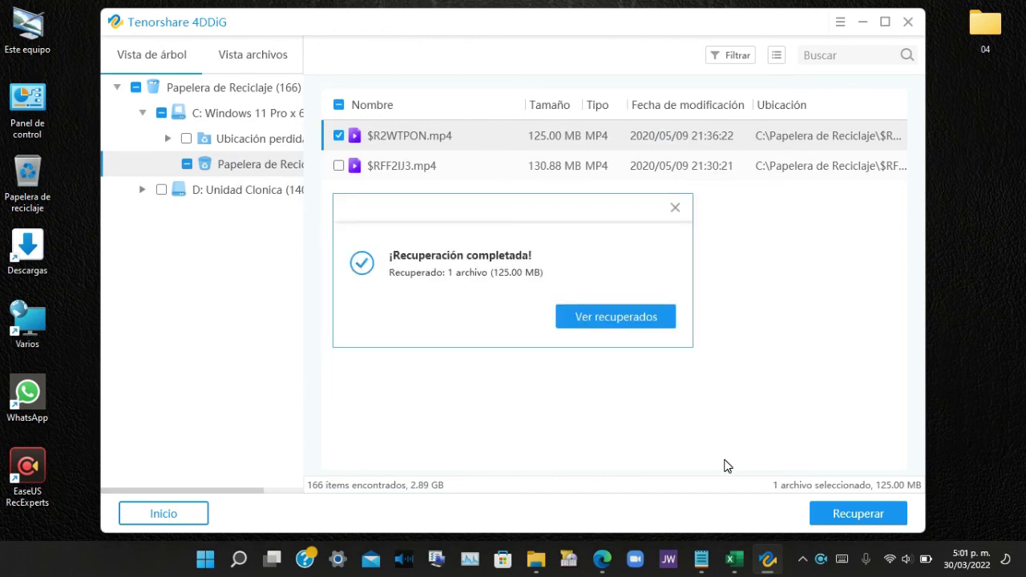
View the recovered video in the C\Papelera de Reciclaje folder on the USB drive
left_click(616, 319)
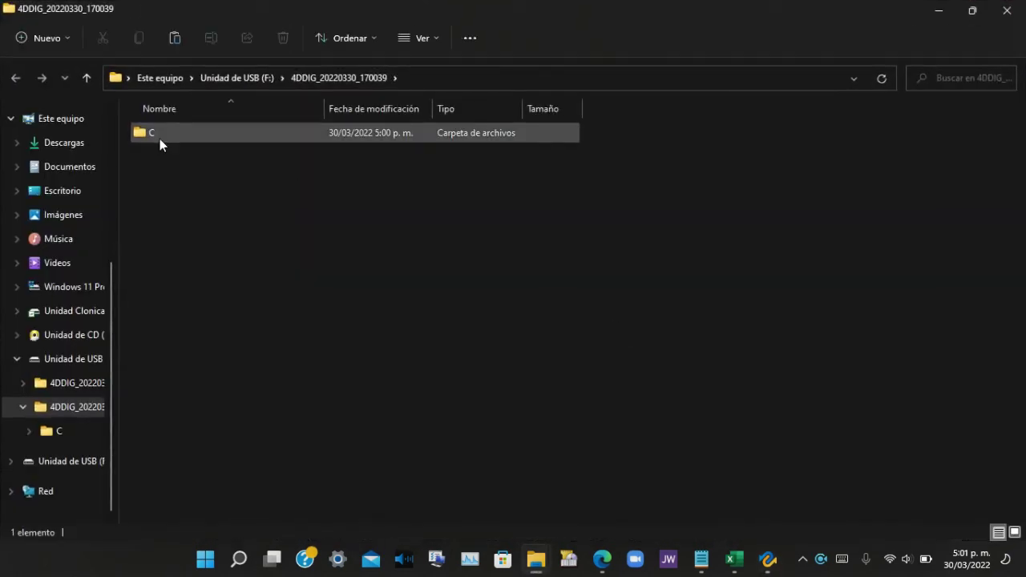
double_click(159, 139)
double_click(160, 139)
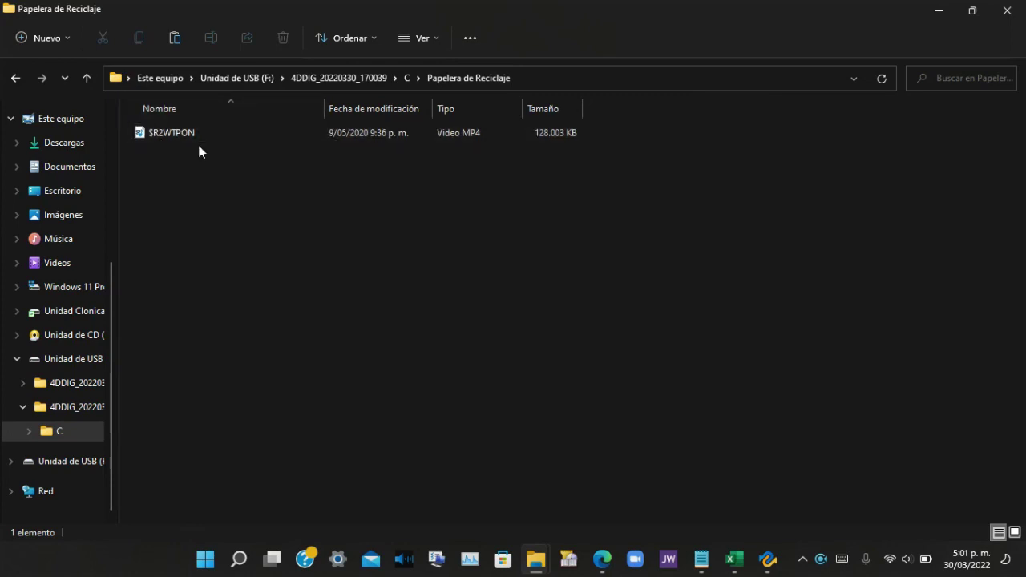
Switch back to Tenorshare 4DDiG and return to its start page, discarding the video scan results
left_click(939, 10)
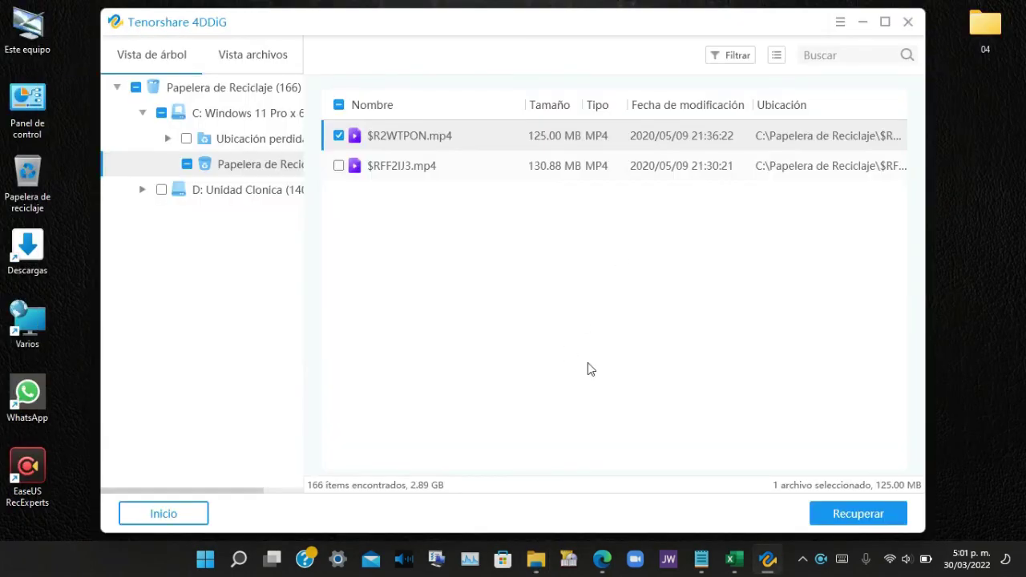
left_click(167, 511)
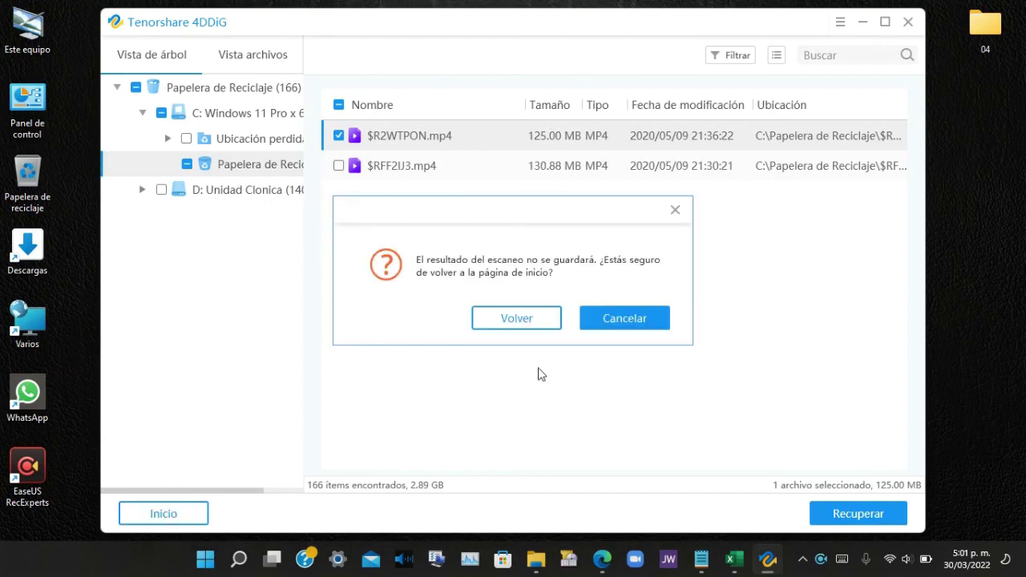
left_click(530, 324)
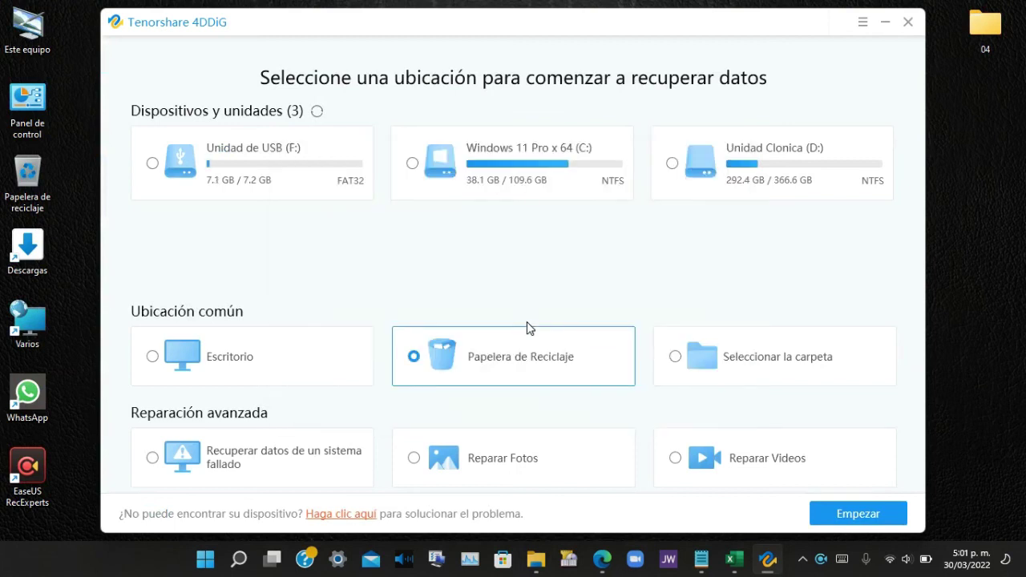